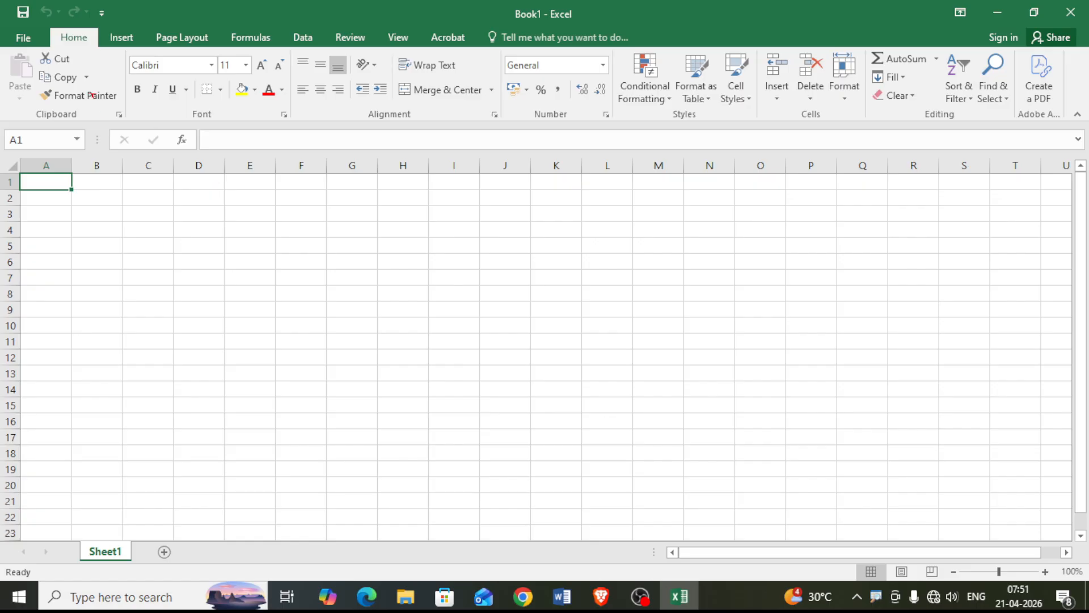
{"action": "mouse_move", "coordinate": [44, 24]}
{"action": "left_mouse_down"}
{"action": "mouse_move", "coordinate": [141, 51]}
{"action": "mouse_move", "coordinate": [171, 38]}
{"action": "mouse_move", "coordinate": [275, 52]}
{"action": "mouse_move", "coordinate": [483, 50]}
{"action": "left_mouse_up"}
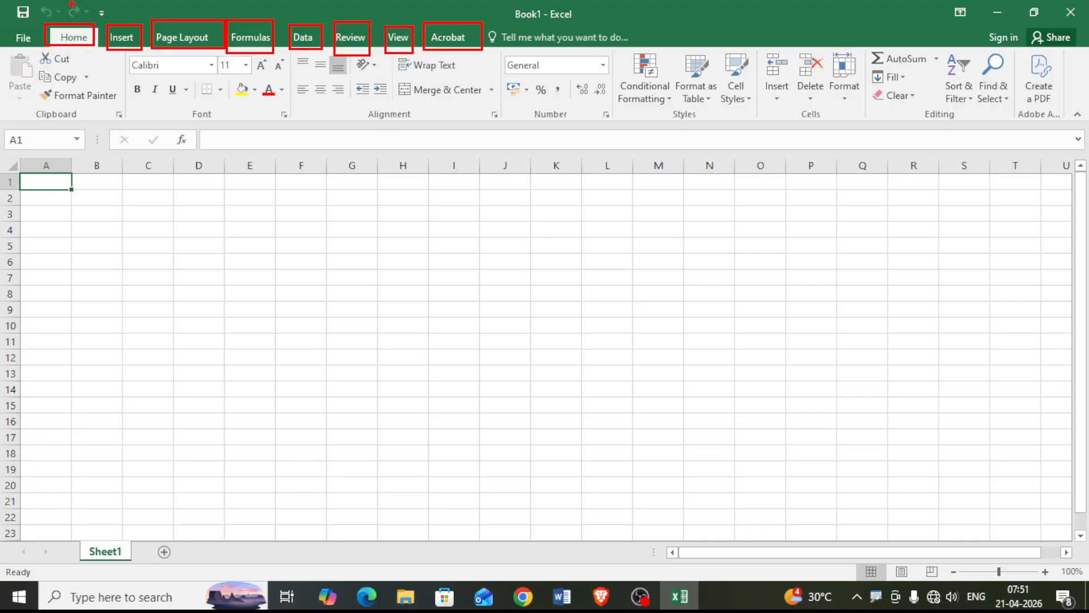
{"action": "key", "text": "Escape"}
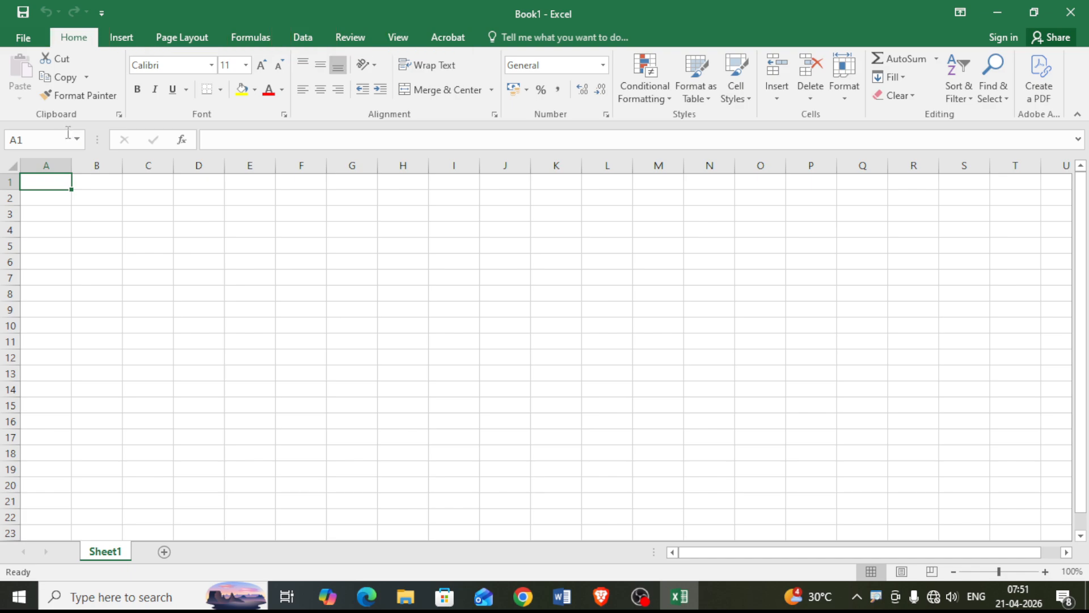
{"action": "key", "text": "ctrl+2"}
{"action": "key", "text": "Escape"}
Look through the Insert, Page Layout, Formulas, Data, Review, View and Acrobat command groups, ending back on the Home commands.
{"action": "left_click", "coordinate": [119, 40]}
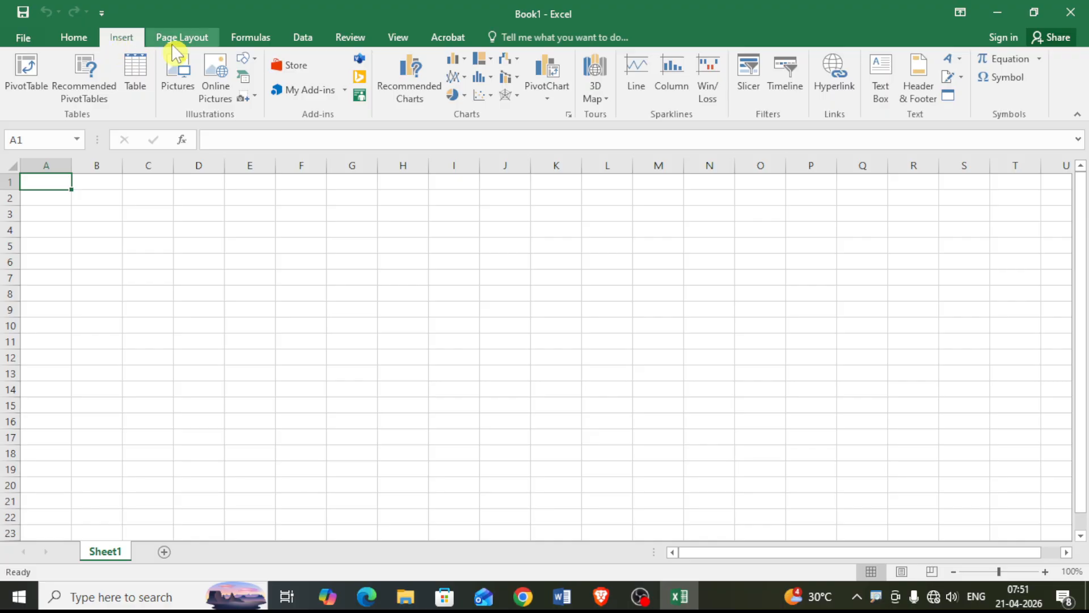
{"action": "left_click", "coordinate": [182, 40]}
{"action": "left_click", "coordinate": [252, 43]}
{"action": "left_click", "coordinate": [302, 44]}
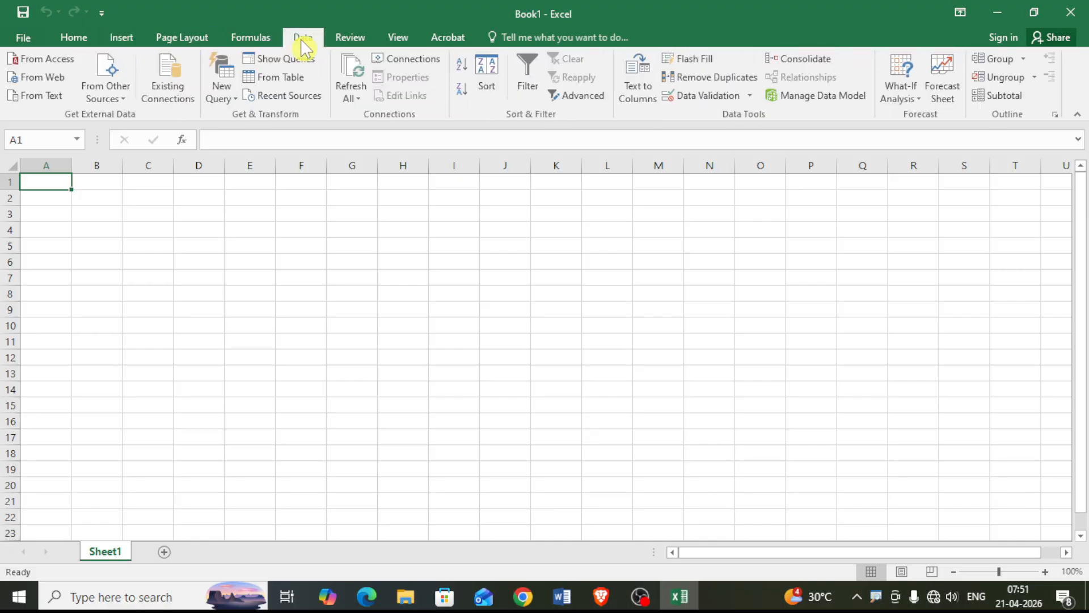
{"action": "left_click", "coordinate": [352, 40]}
{"action": "left_click", "coordinate": [398, 39]}
{"action": "left_click", "coordinate": [448, 42]}
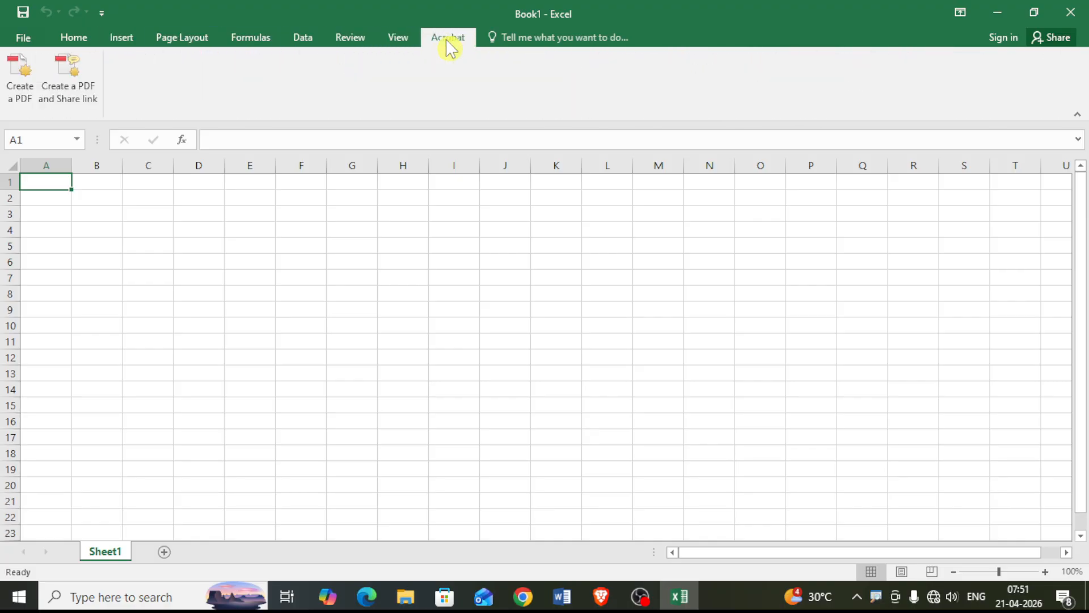
{"action": "left_click", "coordinate": [73, 38]}
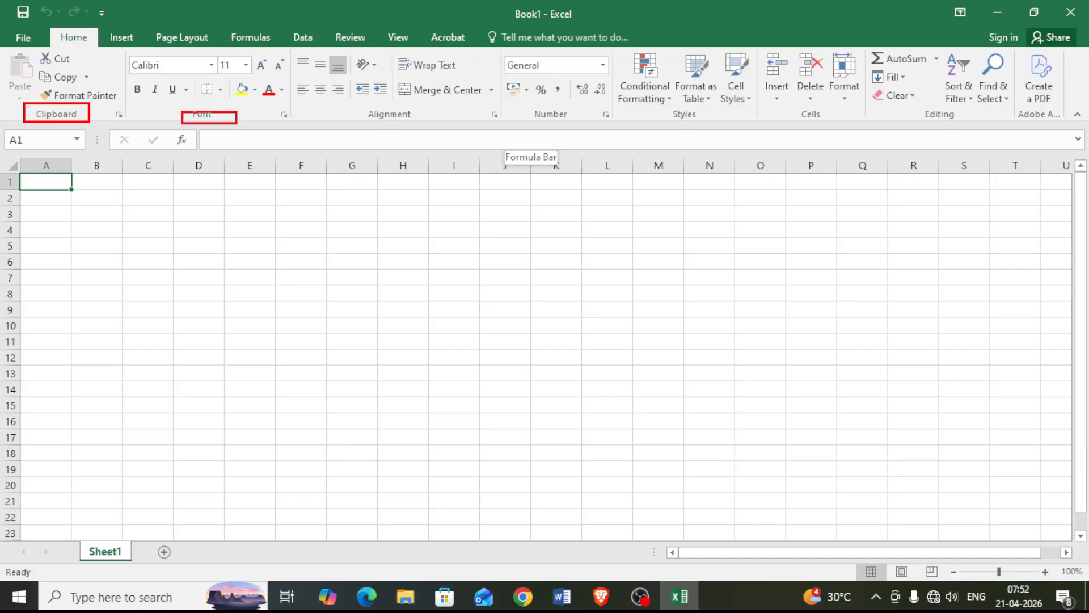
{"action": "left_click_drag", "start_coordinate": [367, 105], "coordinate": [438, 129]}
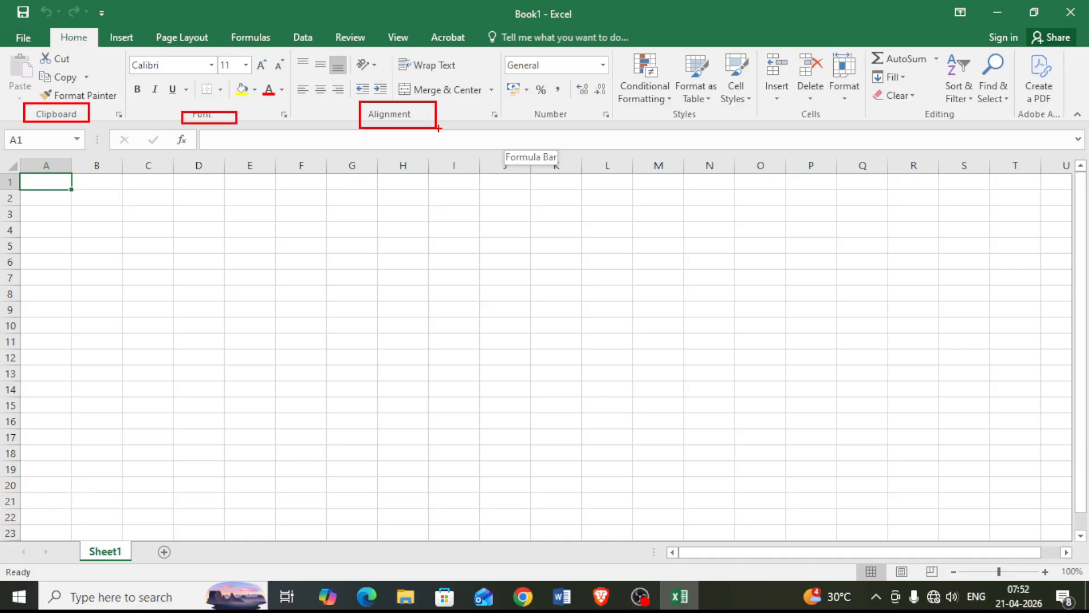
{"action": "left_click_drag", "start_coordinate": [517, 107], "coordinate": [587, 125]}
{"action": "mouse_move", "coordinate": [649, 107]}
{"action": "left_mouse_down"}
{"action": "mouse_move", "coordinate": [716, 113]}
{"action": "mouse_move", "coordinate": [725, 126]}
{"action": "left_mouse_up"}
{"action": "left_click_drag", "start_coordinate": [781, 105], "coordinate": [847, 131]}
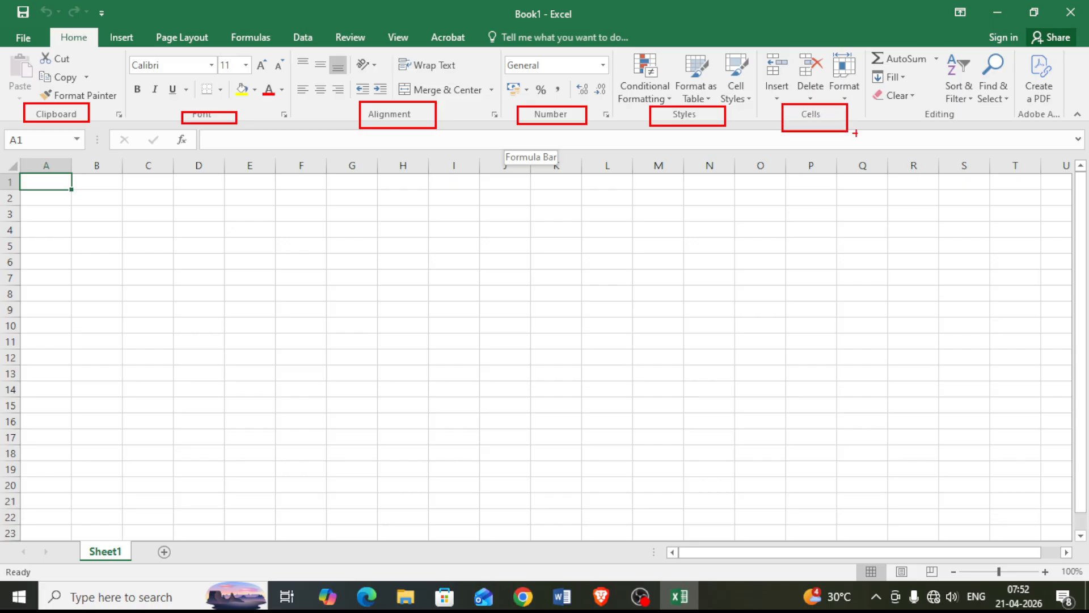
{"action": "left_click_drag", "start_coordinate": [913, 104], "coordinate": [962, 130]}
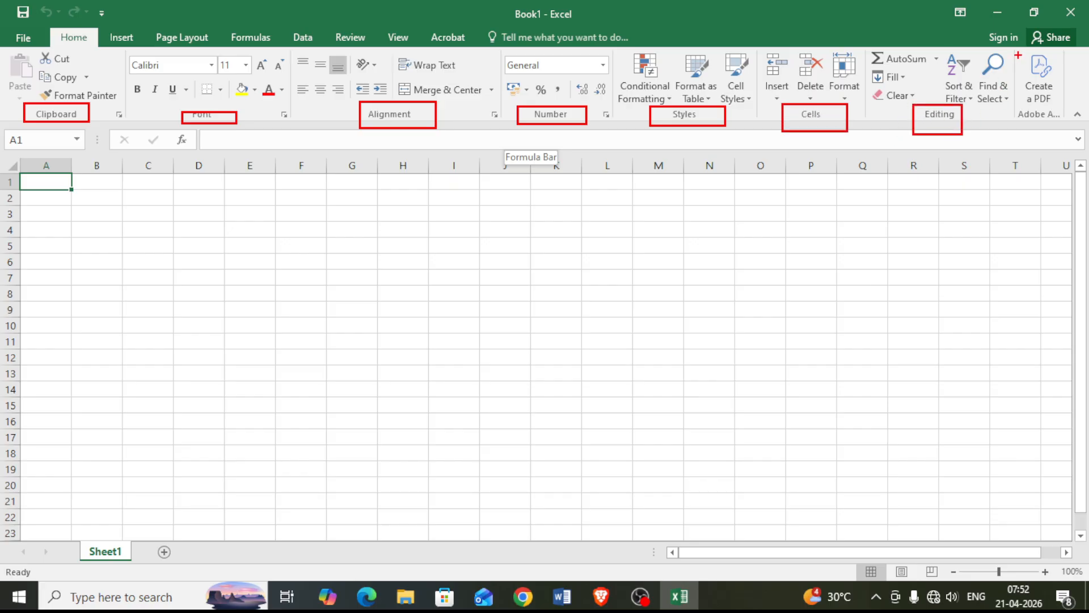
{"action": "left_click_drag", "start_coordinate": [1020, 49], "coordinate": [1067, 129]}
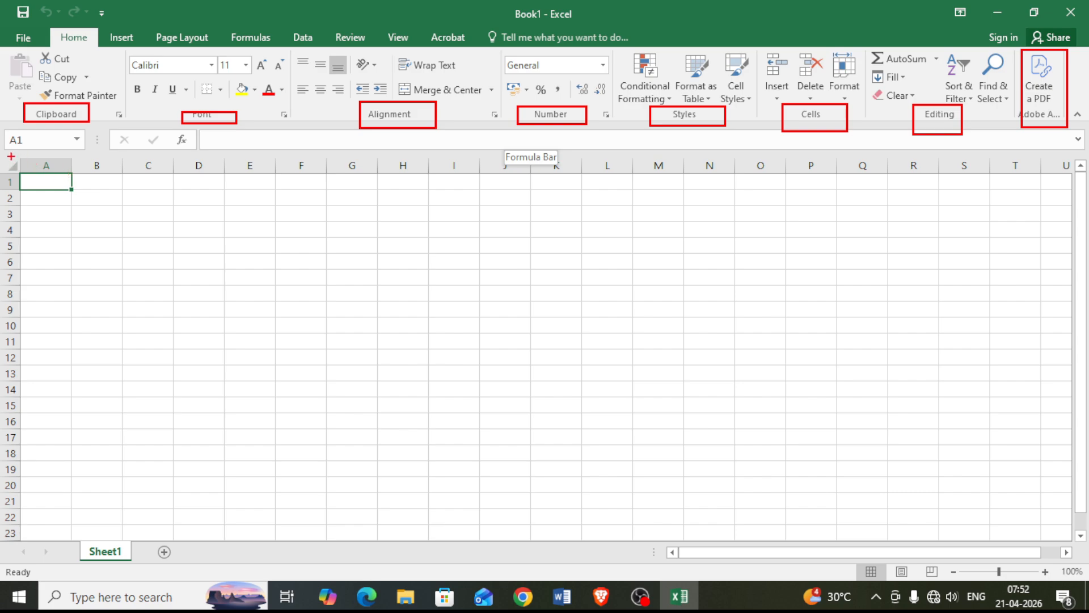
{"action": "mouse_move", "coordinate": [11, 156]}
{"action": "left_mouse_down"}
{"action": "mouse_move", "coordinate": [178, 179]}
{"action": "mouse_move", "coordinate": [1062, 176]}
{"action": "left_mouse_up"}
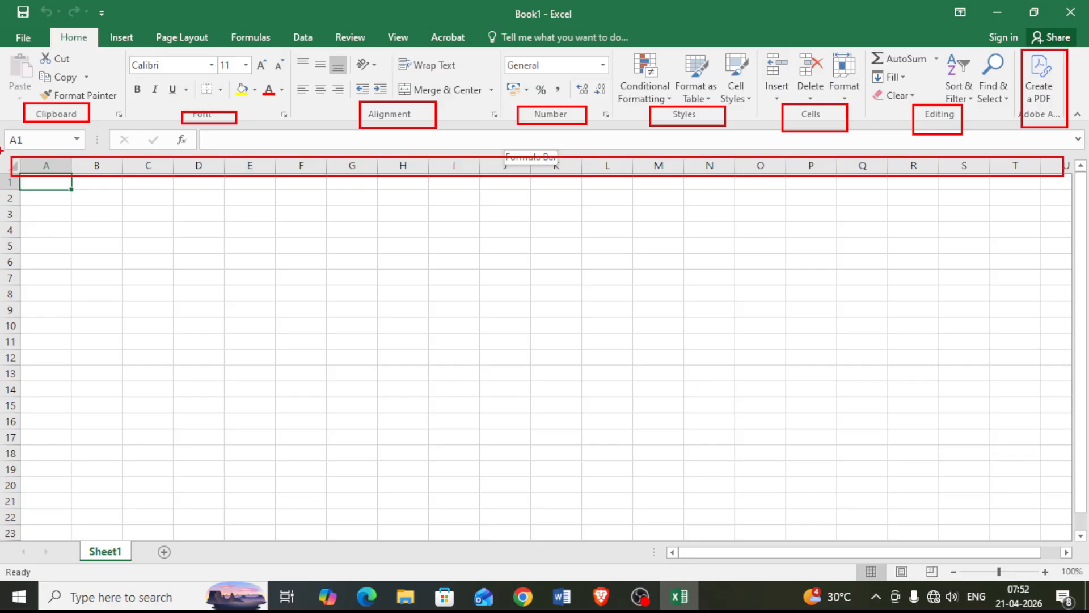
{"action": "mouse_move", "coordinate": [7, 153]}
{"action": "left_mouse_down"}
{"action": "mouse_move", "coordinate": [25, 289]}
{"action": "mouse_move", "coordinate": [25, 538]}
{"action": "left_mouse_up"}
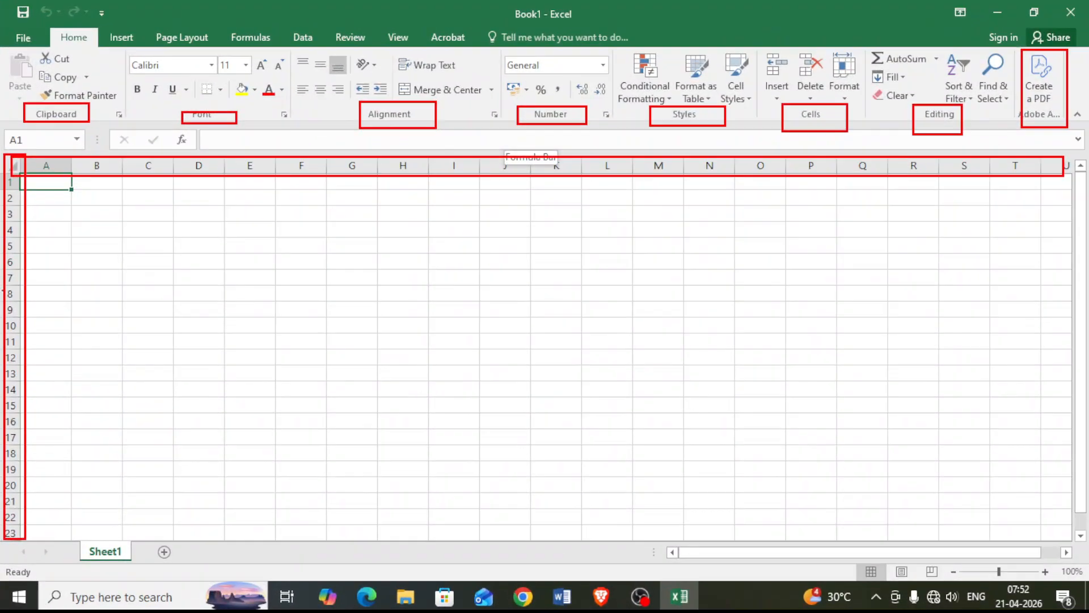
{"action": "key", "text": "Escape"}
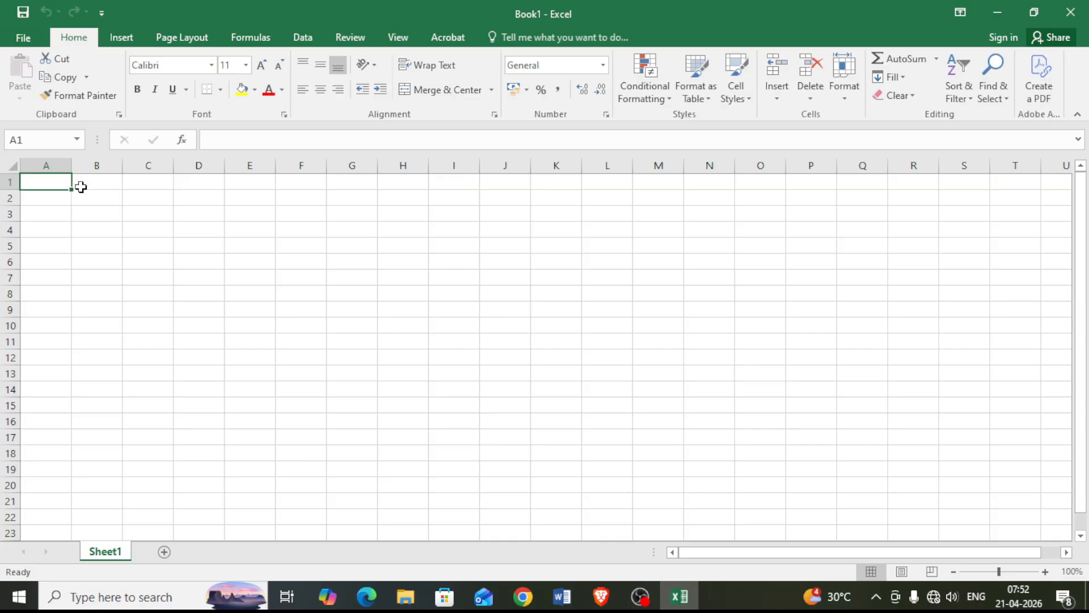
Select column A and widen it to about twice its default width.
{"action": "left_click", "coordinate": [94, 166]}
{"action": "left_click", "coordinate": [49, 166]}
{"action": "left_click", "coordinate": [106, 166]}
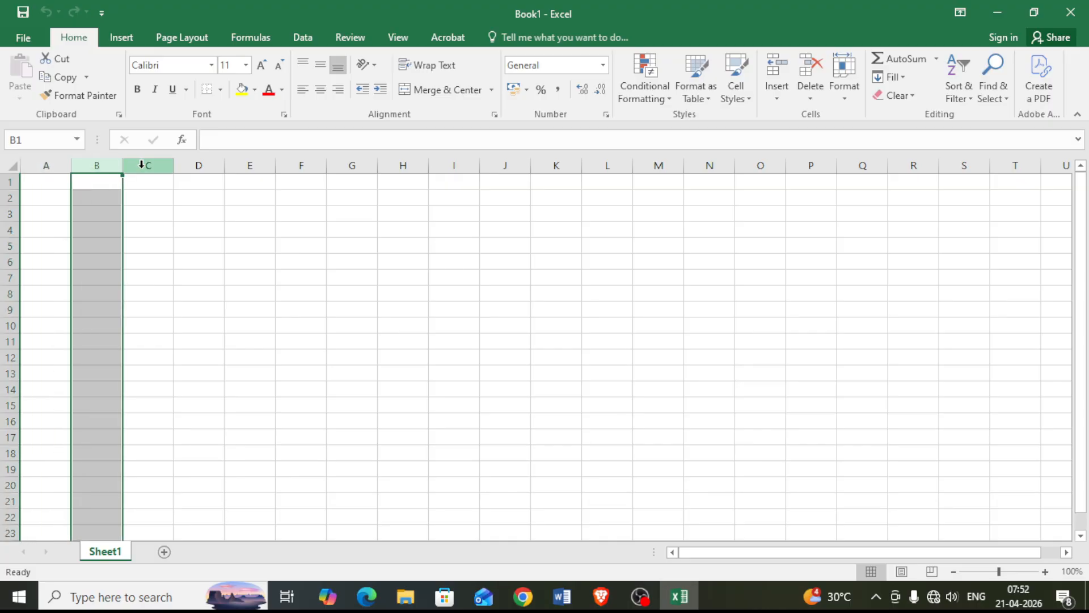
{"action": "left_click", "coordinate": [141, 166]}
{"action": "left_click", "coordinate": [48, 166]}
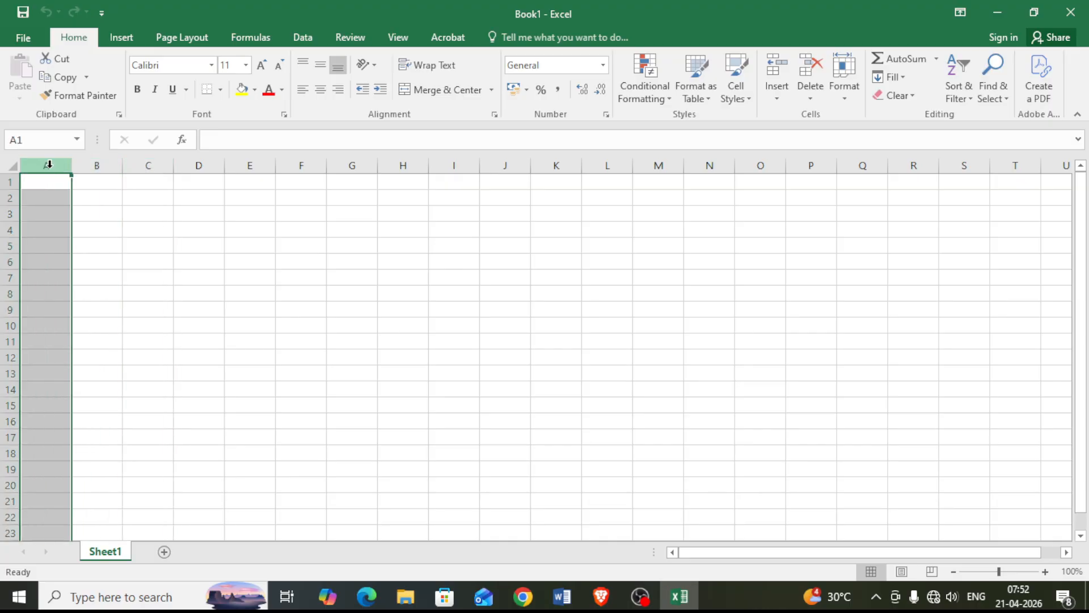
{"action": "left_click_drag", "start_coordinate": [72, 166], "coordinate": [118, 170]}
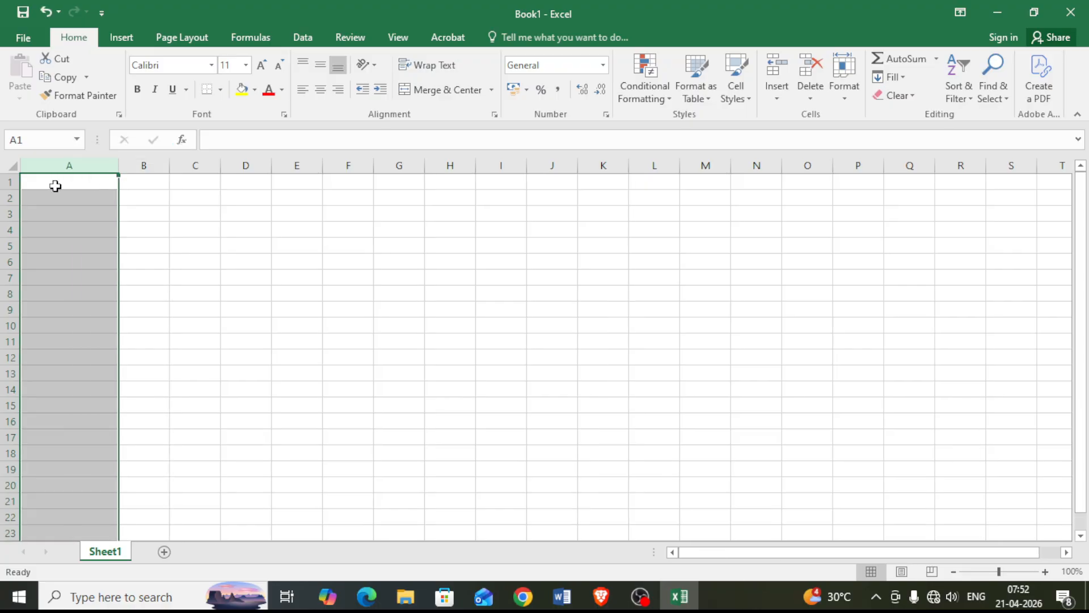
Fill column A with the orange theme color and widen columns B and C.
{"action": "left_click", "coordinate": [255, 89]}
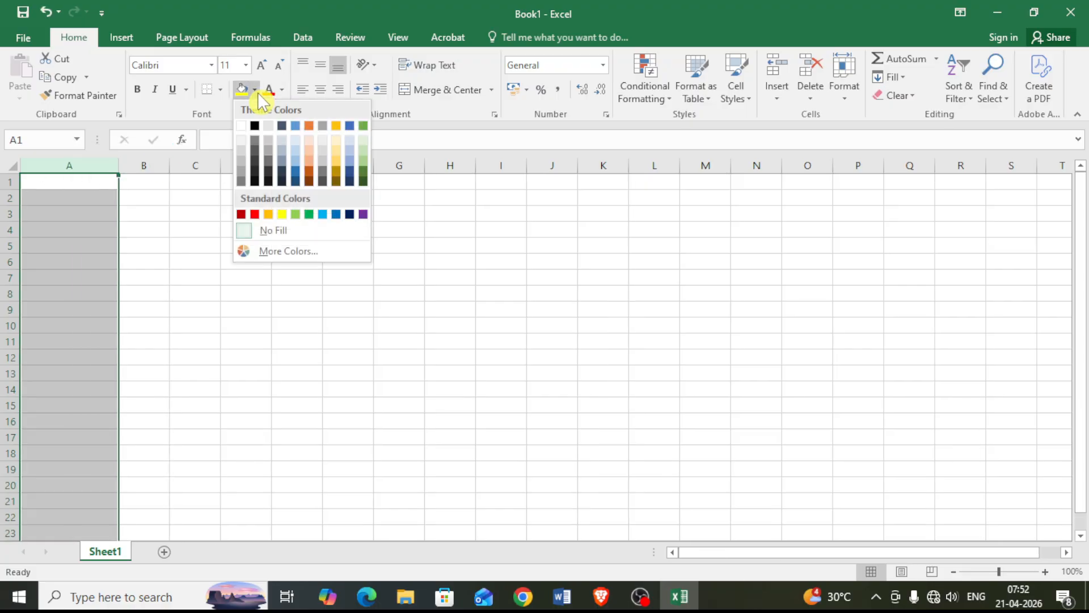
{"action": "left_click", "coordinate": [309, 126]}
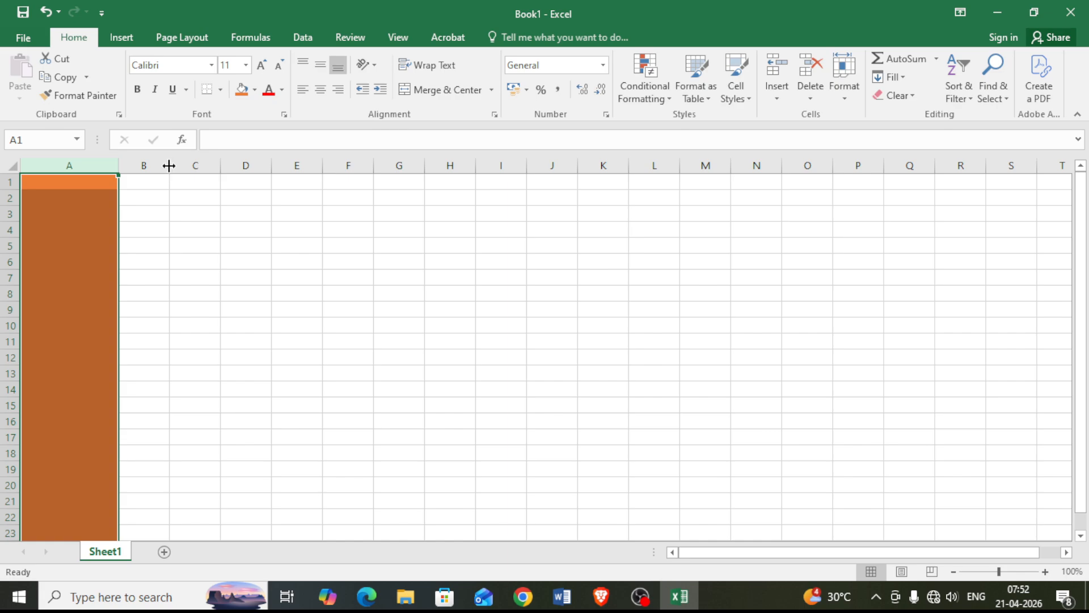
{"action": "left_click_drag", "start_coordinate": [169, 166], "coordinate": [273, 167]}
Change the fill of column A to standard green.
{"action": "left_click", "coordinate": [255, 90]}
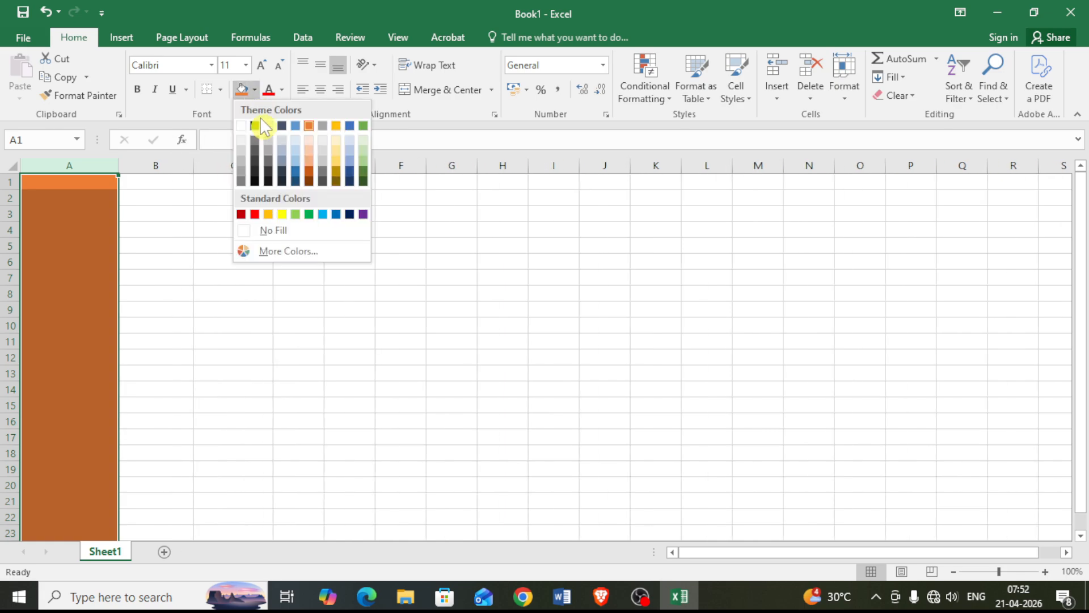
{"action": "left_click", "coordinate": [308, 214]}
{"action": "left_click", "coordinate": [111, 304]}
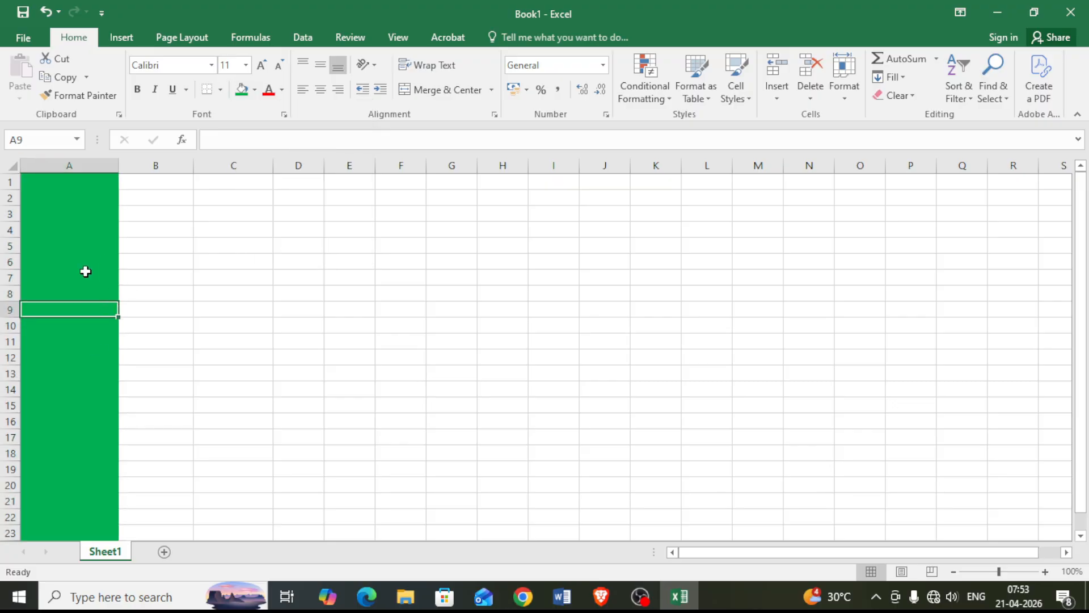
Increase the height of row 1 to about three times its default.
{"action": "left_click", "coordinate": [10, 180]}
{"action": "left_click_drag", "start_coordinate": [12, 206], "coordinate": [12, 222]}
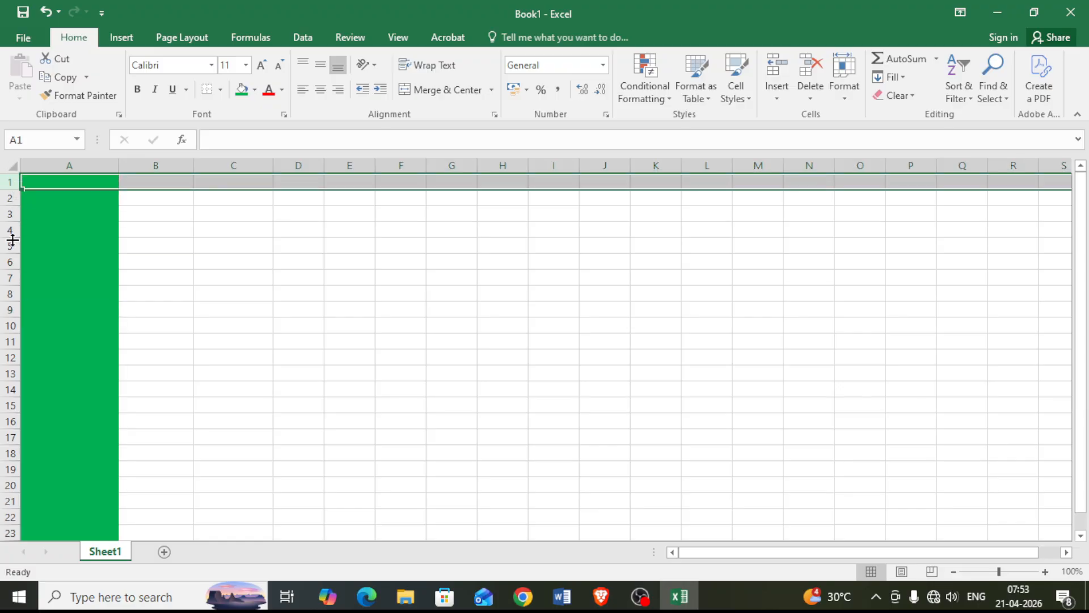
{"action": "left_click", "coordinate": [10, 262]}
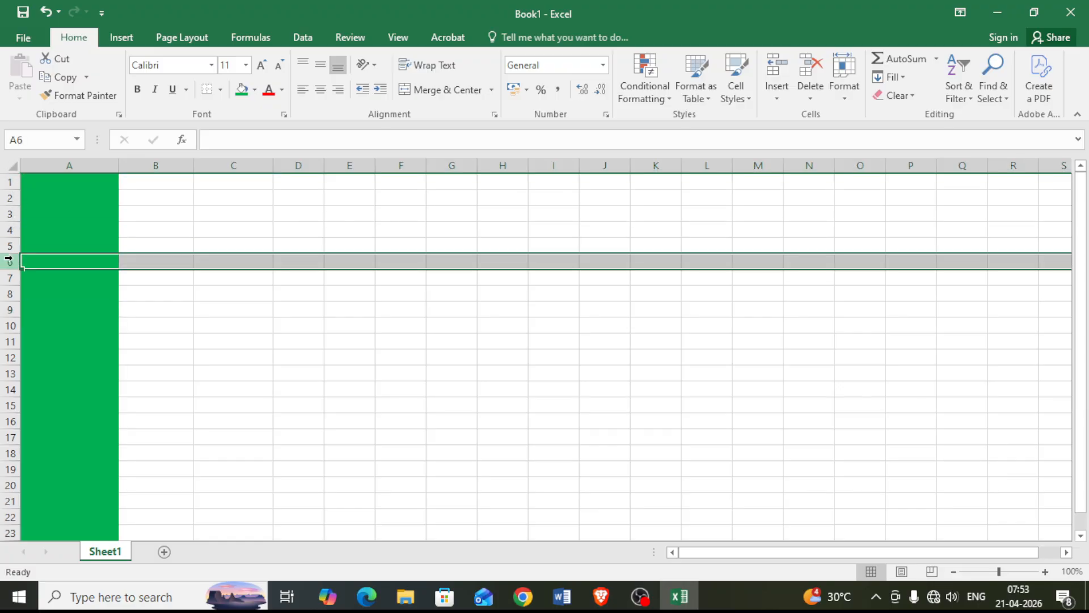
{"action": "left_click_drag", "start_coordinate": [13, 188], "coordinate": [14, 220]}
Fill the whole of row 1 with the orange theme color.
{"action": "left_click", "coordinate": [11, 201]}
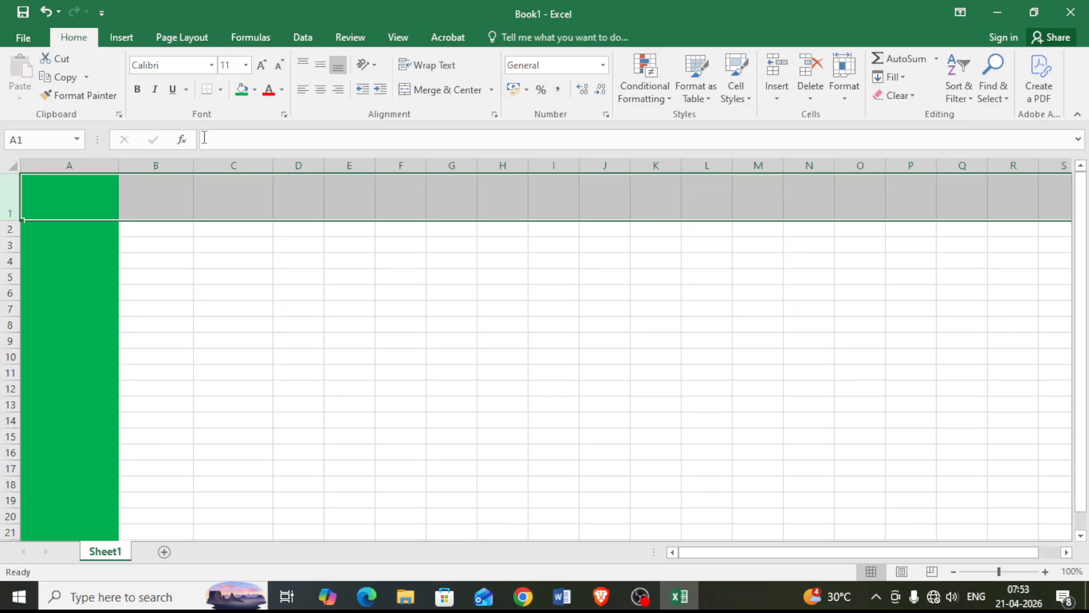
{"action": "left_click", "coordinate": [255, 89]}
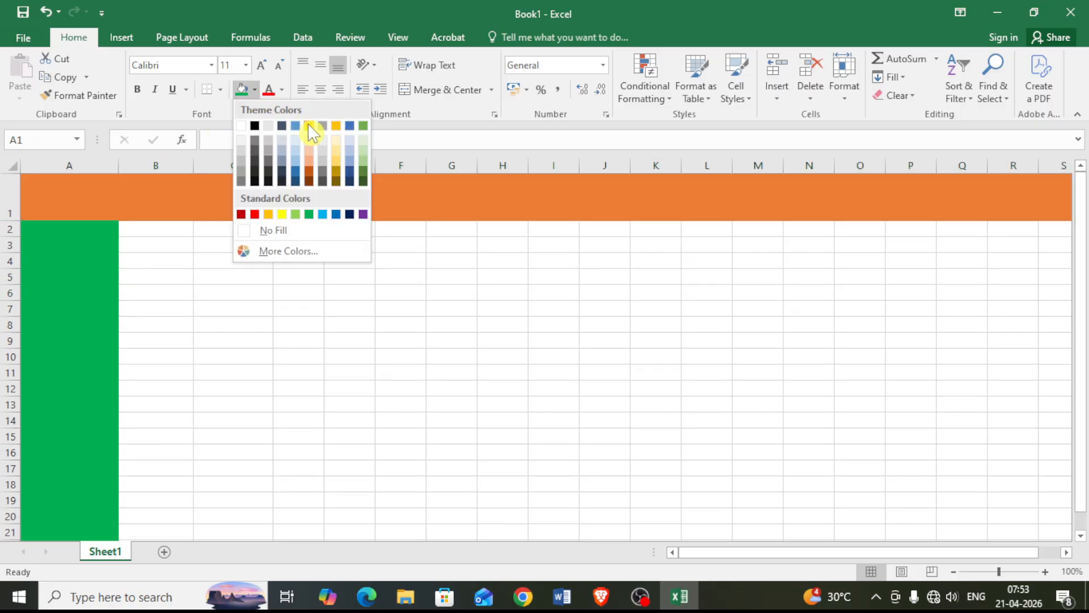
{"action": "left_click", "coordinate": [309, 126]}
{"action": "left_click", "coordinate": [202, 319]}
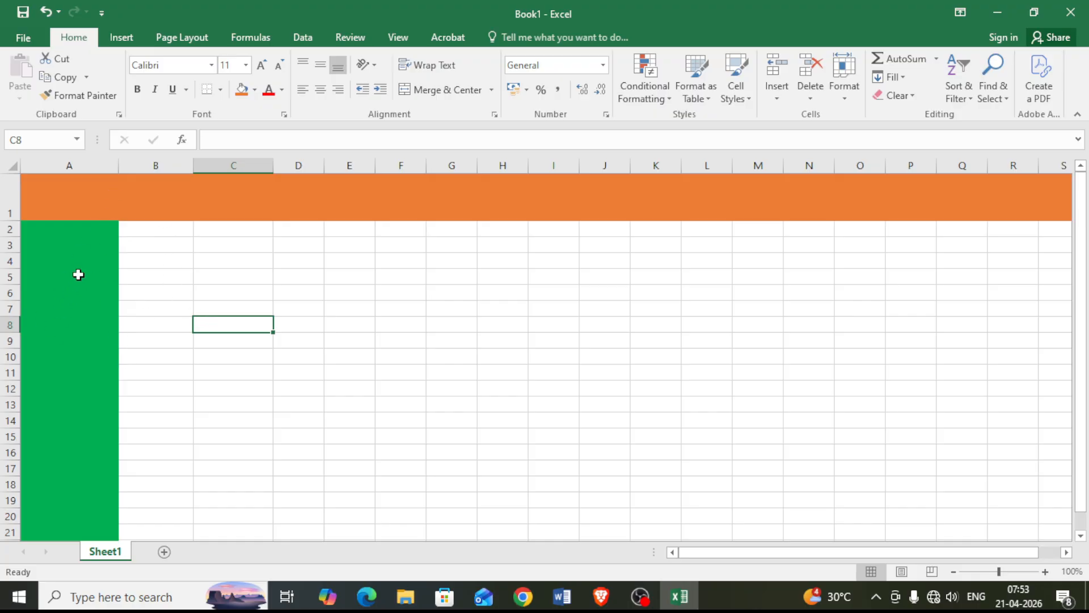
Undo the row 1 fill and height, the fills of column A, and the widening of columns B and C.
{"action": "key", "text": "ctrl+z"}
{"action": "key", "text": "ctrl+z"}
{"action": "key", "text": "ctrl+z"}
{"action": "key", "text": "ctrl+z"}
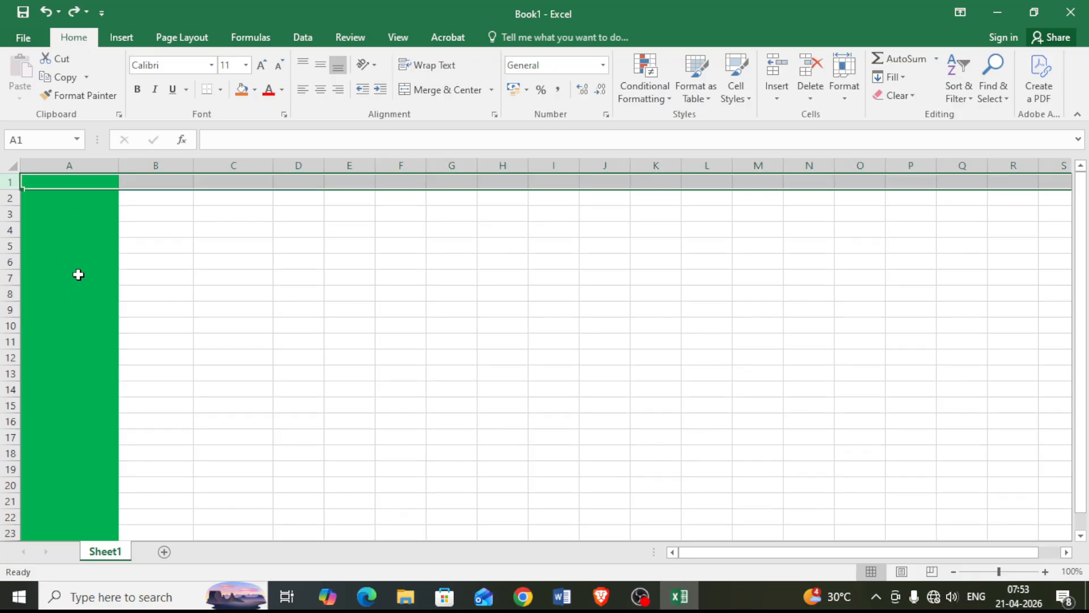
{"action": "key", "text": "ctrl+z"}
{"action": "key", "text": "ctrl+z"}
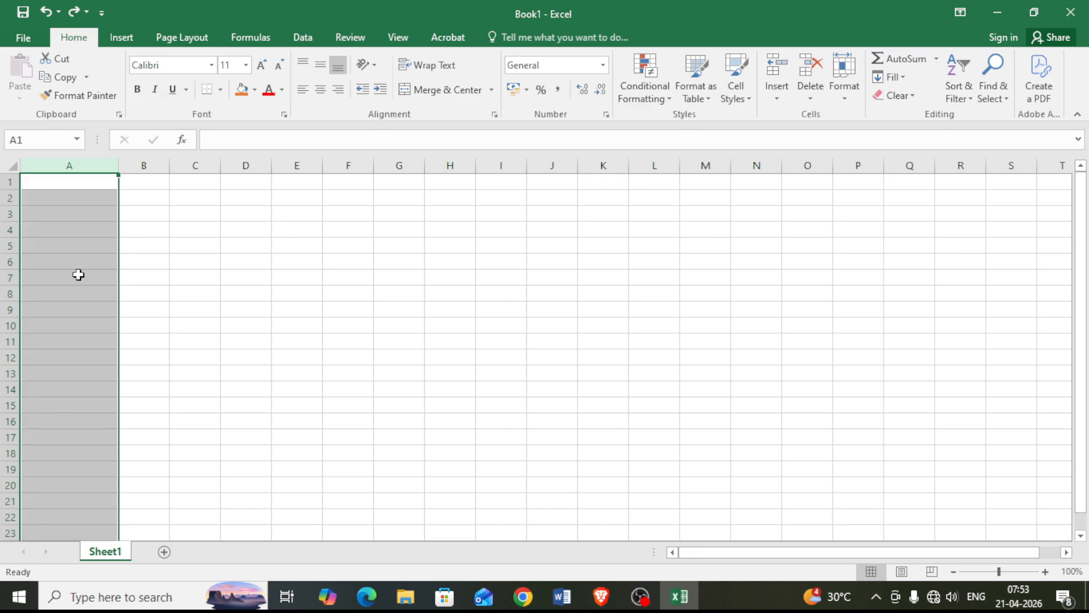
Select individual cells in the empty grid, ending on cell B4.
{"action": "left_click", "coordinate": [263, 265]}
{"action": "left_click", "coordinate": [227, 235]}
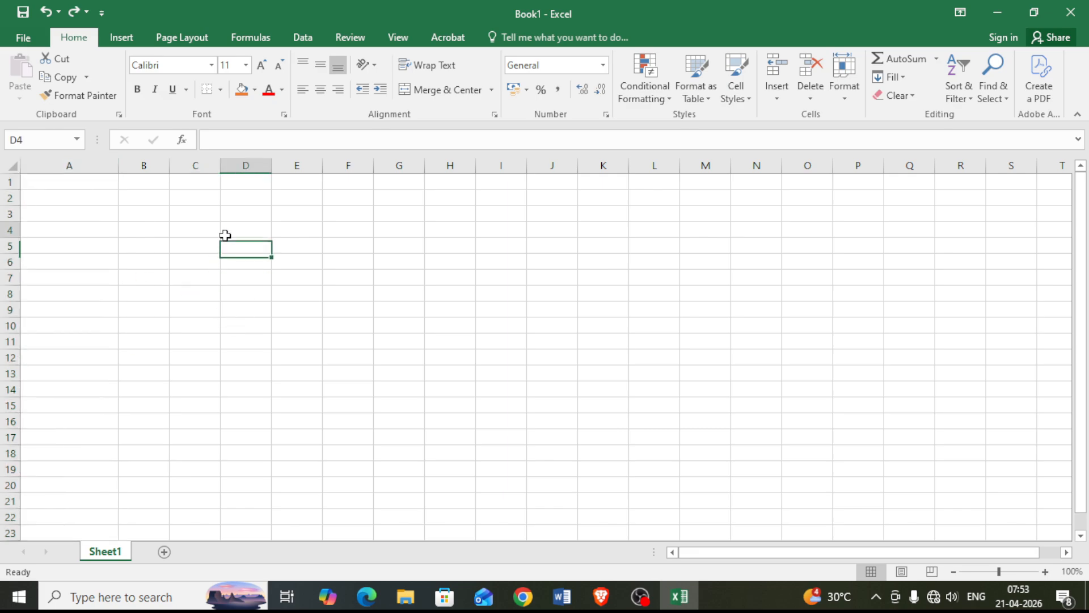
{"action": "left_click", "coordinate": [184, 214]}
{"action": "left_click", "coordinate": [149, 202]}
{"action": "left_click", "coordinate": [142, 225]}
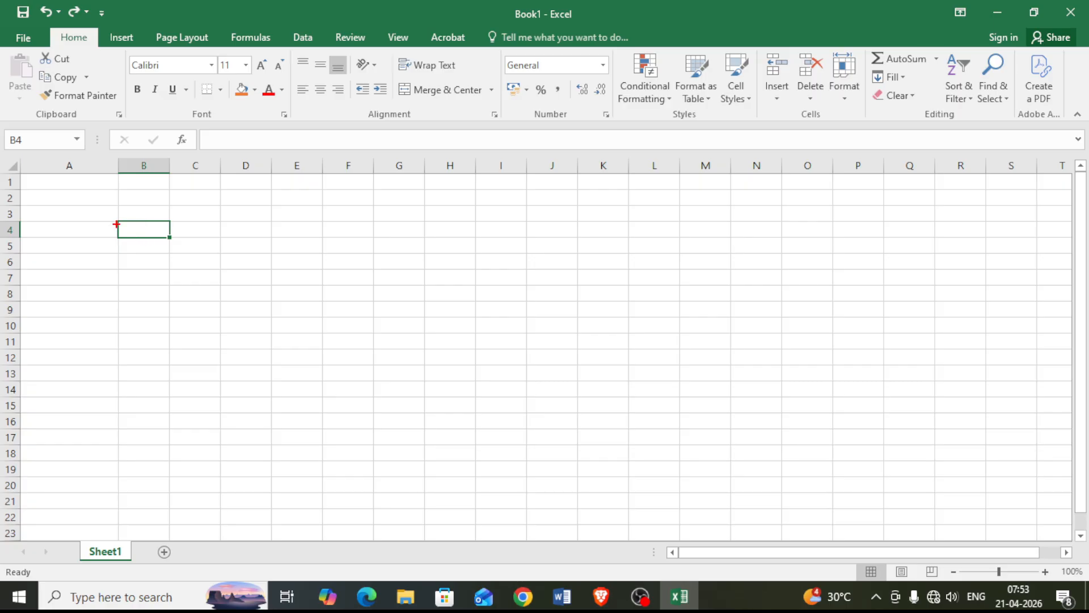
{"action": "left_click_drag", "start_coordinate": [108, 209], "coordinate": [182, 247]}
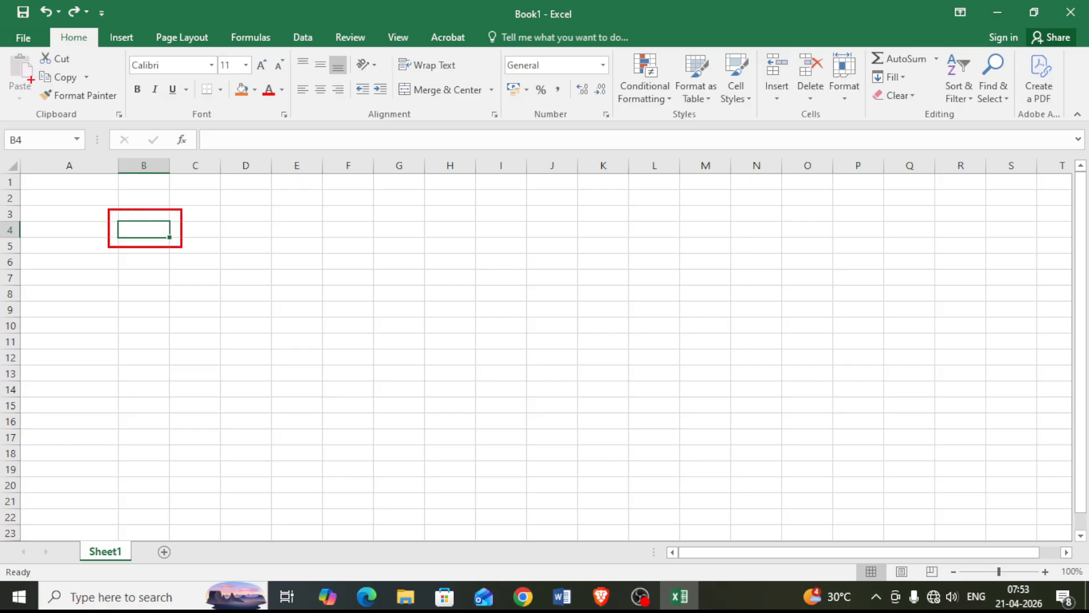
{"action": "mouse_move", "coordinate": [3, 125]}
{"action": "left_mouse_down"}
{"action": "mouse_move", "coordinate": [19, 151]}
{"action": "mouse_move", "coordinate": [89, 156]}
{"action": "left_mouse_up"}
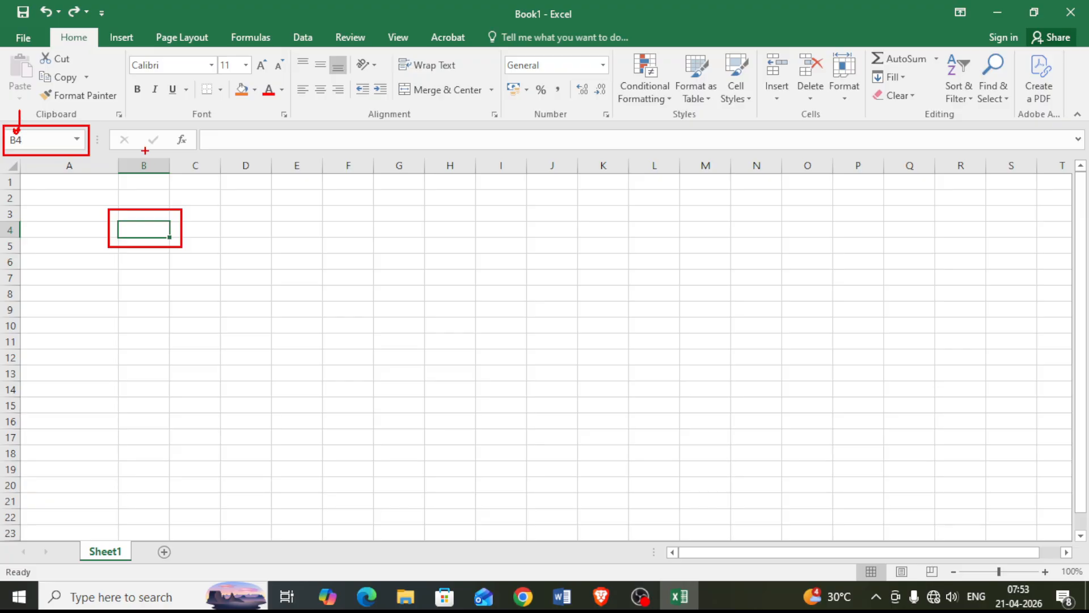
{"action": "mouse_move", "coordinate": [145, 151]}
{"action": "left_mouse_down"}
{"action": "mouse_move", "coordinate": [143, 177]}
{"action": "mouse_move", "coordinate": [148, 152]}
{"action": "left_mouse_up"}
{"action": "left_click_drag", "start_coordinate": [25, 139], "coordinate": [71, 139]}
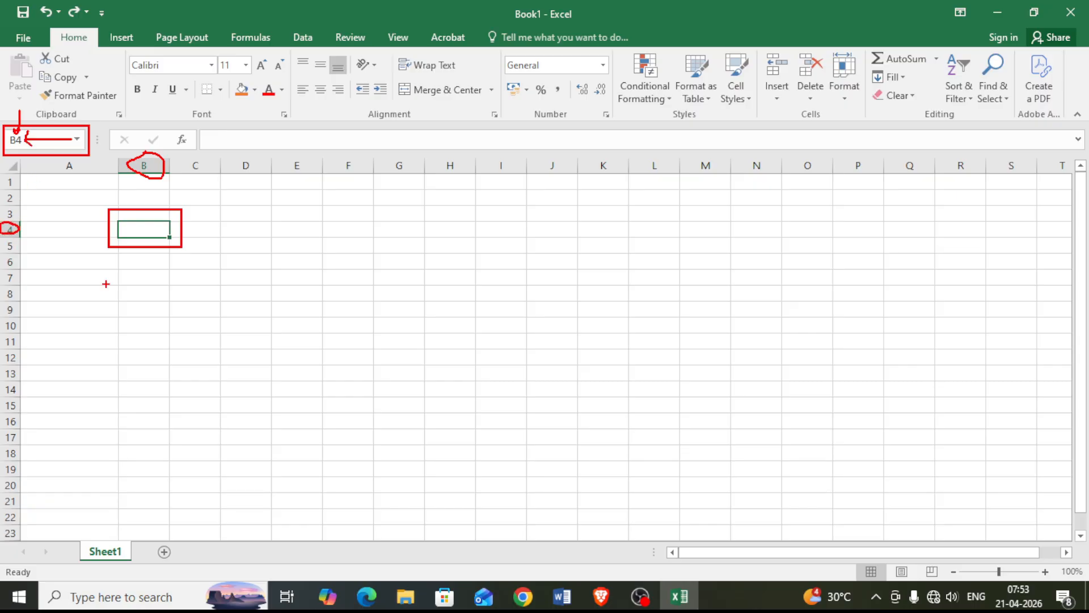
{"action": "key", "text": "Escape"}
Select cell C4, followed by cell D3.
{"action": "left_click", "coordinate": [210, 229]}
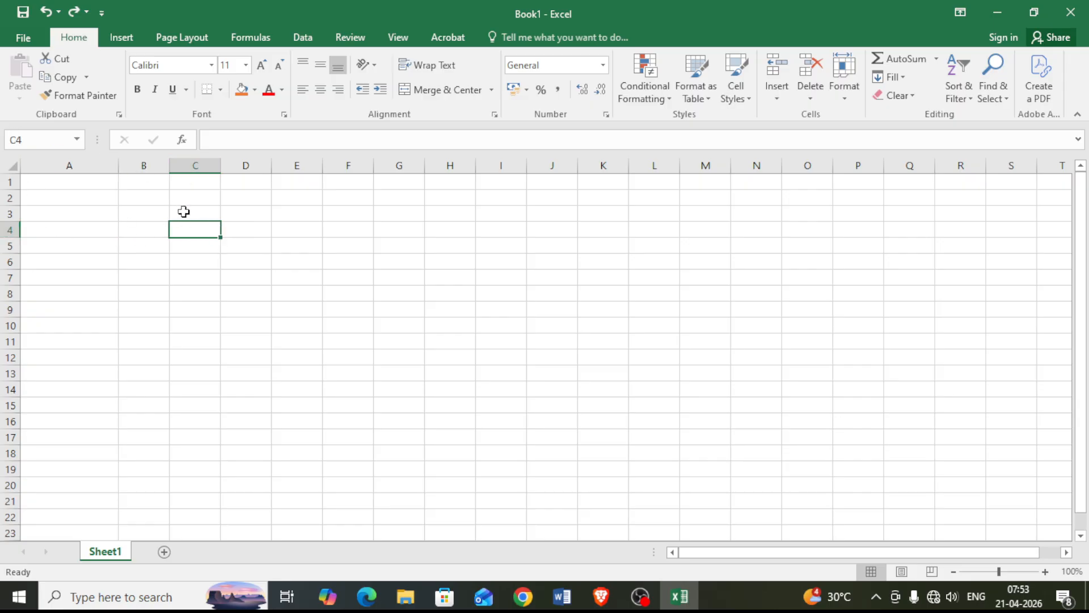
{"action": "left_click", "coordinate": [252, 213]}
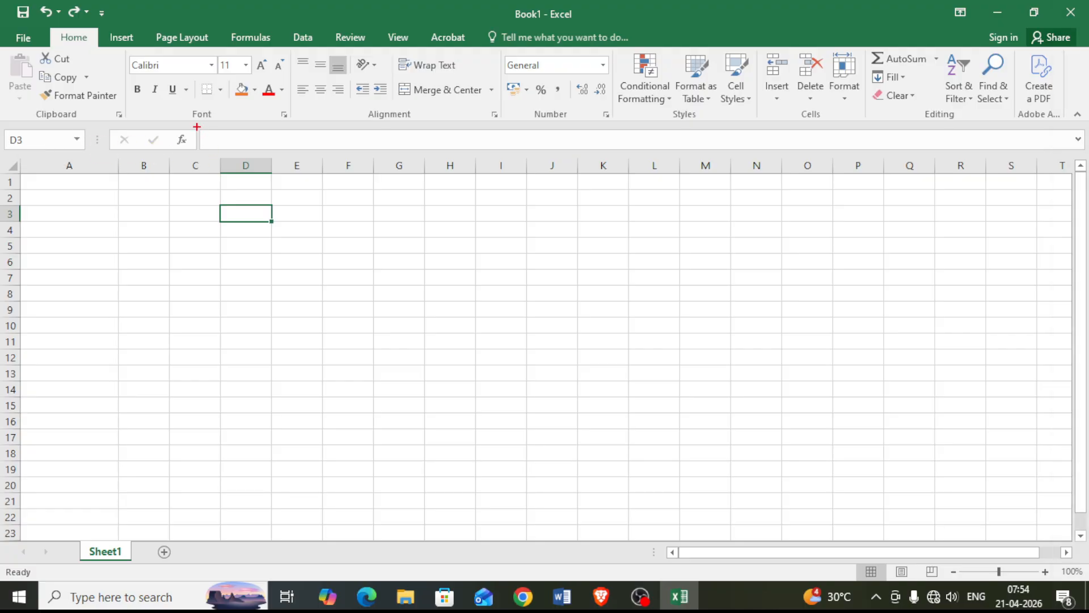
{"action": "left_click_drag", "start_coordinate": [197, 126], "coordinate": [212, 135]}
{"action": "mouse_move", "coordinate": [186, 118]}
{"action": "left_mouse_down"}
{"action": "mouse_move", "coordinate": [233, 146]}
{"action": "mouse_move", "coordinate": [988, 164]}
{"action": "left_mouse_up"}
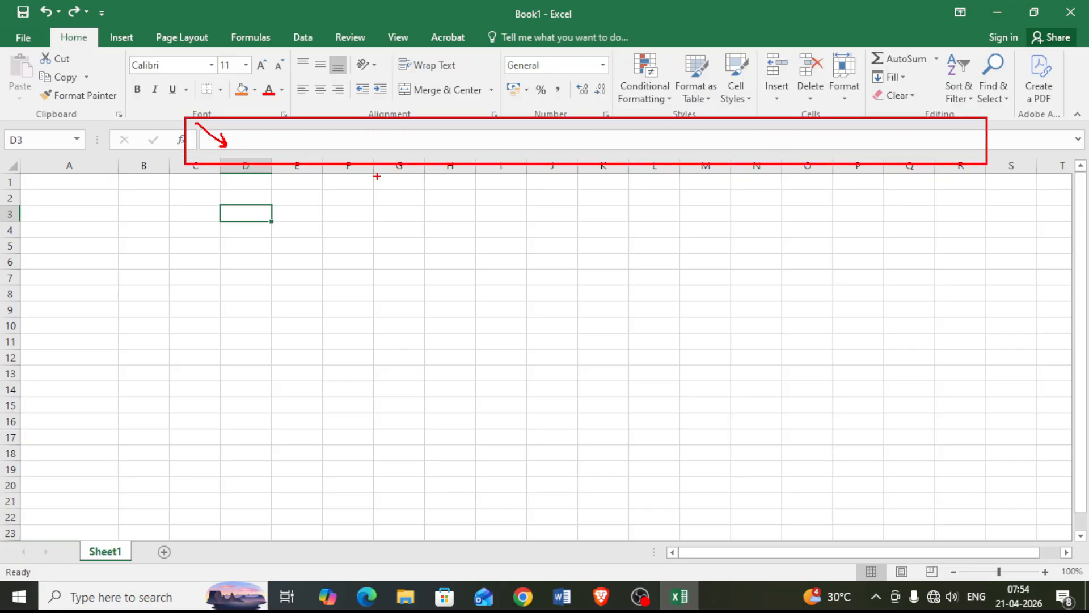
{"action": "left_click_drag", "start_coordinate": [160, 120], "coordinate": [196, 151]}
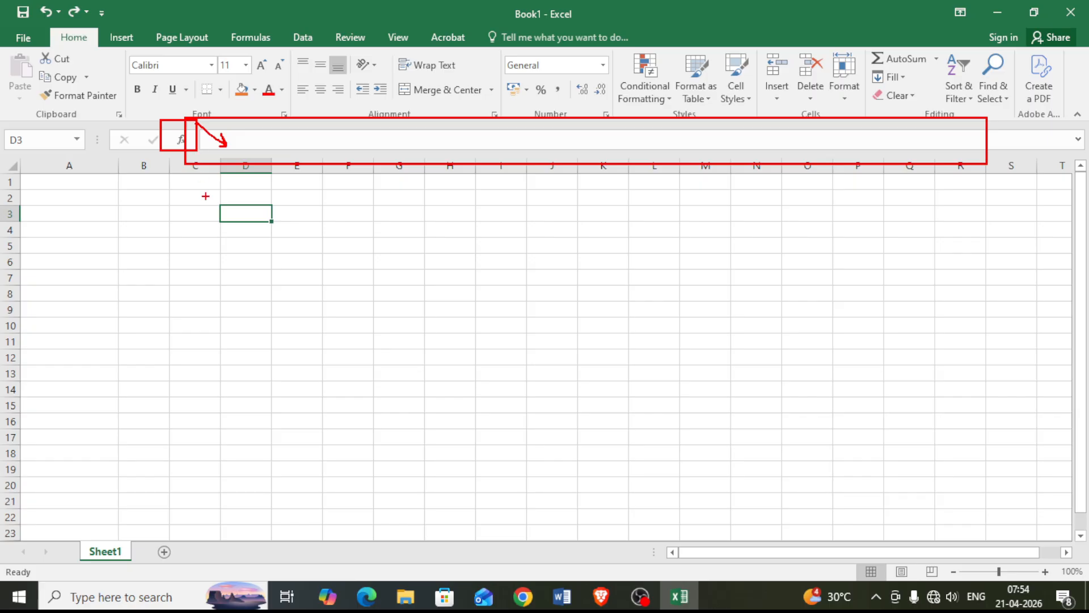
{"action": "key", "text": "Escape"}
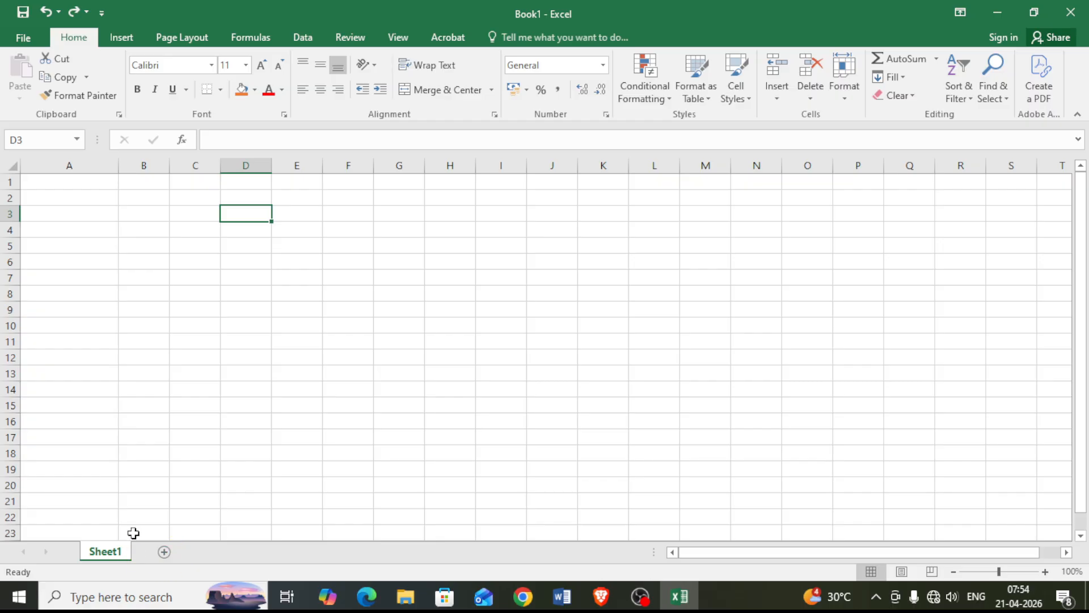
{"action": "key", "text": "ctrl+2"}
{"action": "left_click_drag", "start_coordinate": [80, 531], "coordinate": [134, 563]}
{"action": "mouse_move", "coordinate": [130, 235]}
{"action": "left_mouse_down"}
{"action": "mouse_move", "coordinate": [245, 332]}
{"action": "mouse_move", "coordinate": [253, 325]}
{"action": "left_mouse_up"}
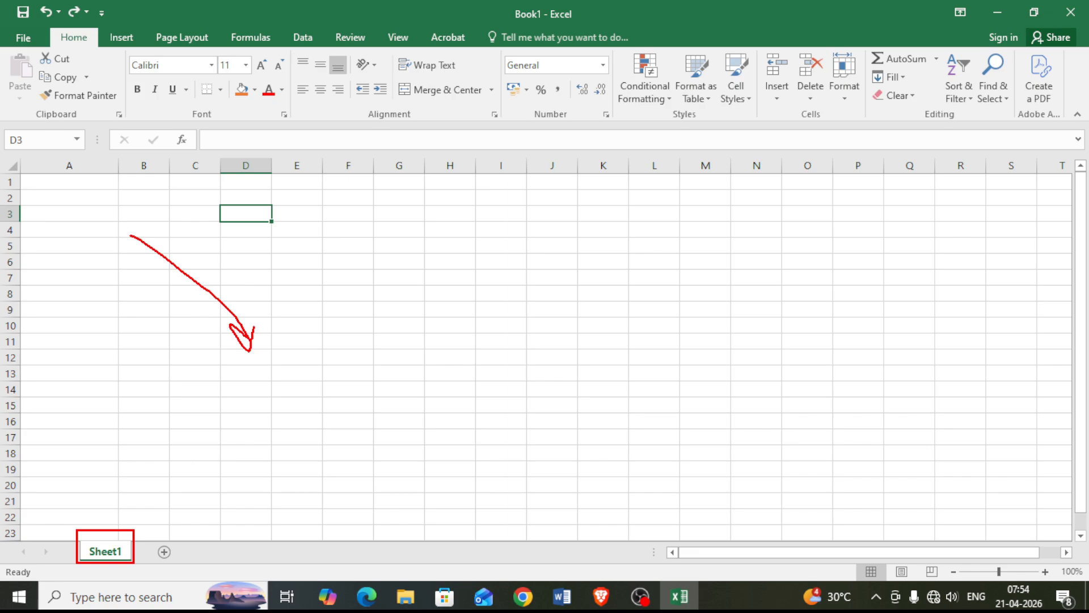
Add a second worksheet, return to Sheet1, and switch to Sheet2 again.
{"action": "left_click", "coordinate": [164, 552]}
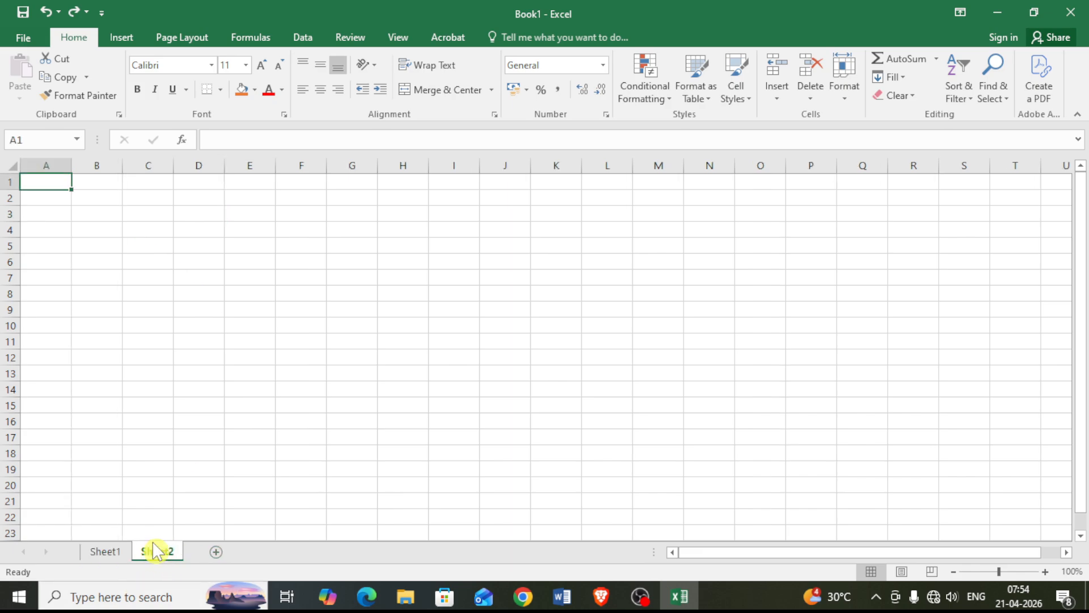
{"action": "left_click", "coordinate": [118, 550]}
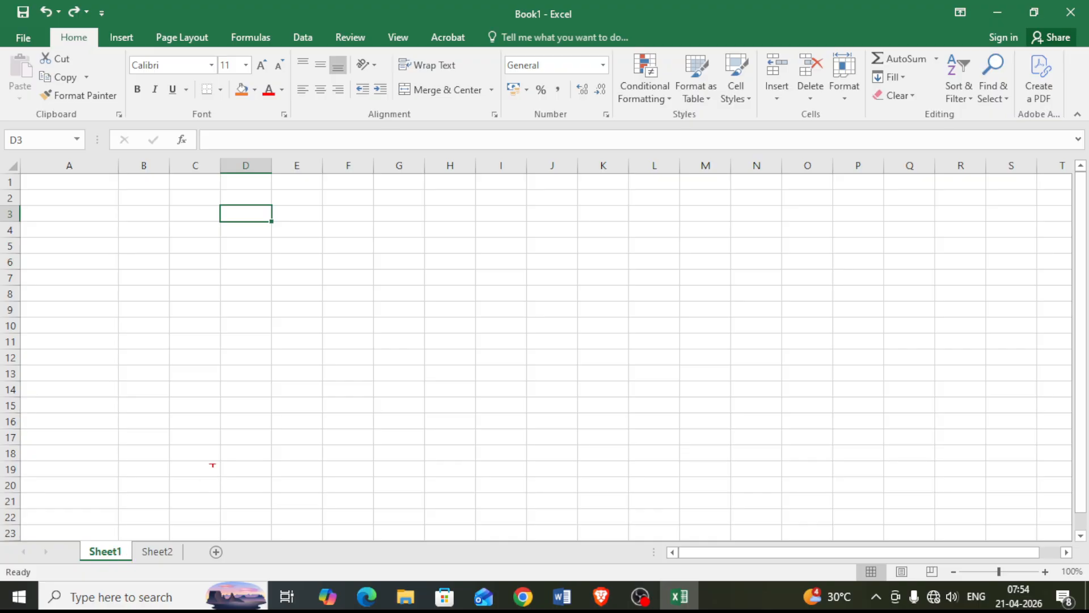
{"action": "left_click_drag", "start_coordinate": [258, 304], "coordinate": [275, 368]}
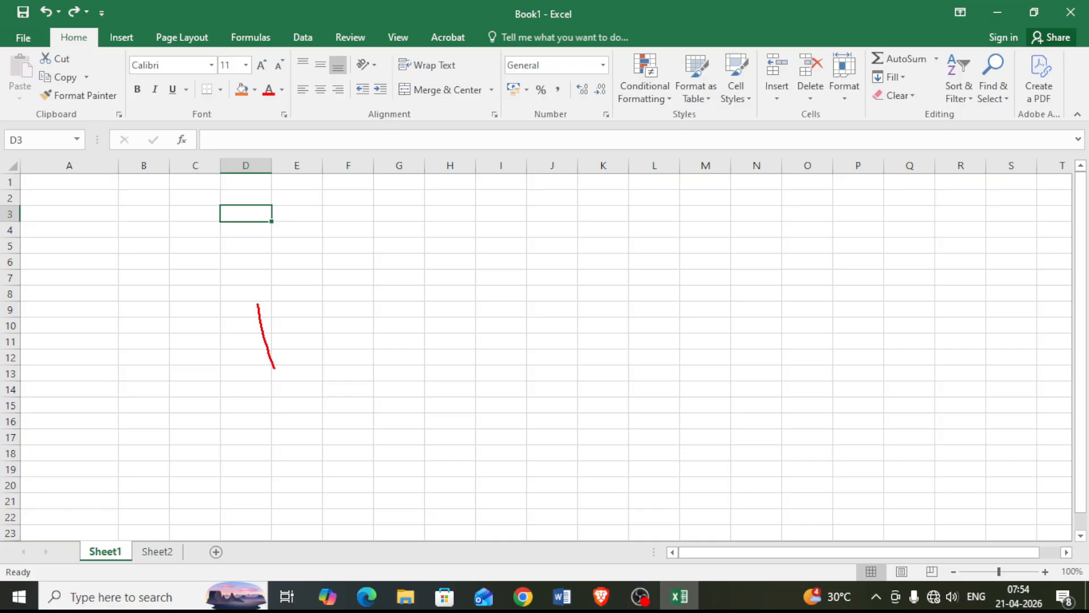
{"action": "left_click", "coordinate": [155, 552]}
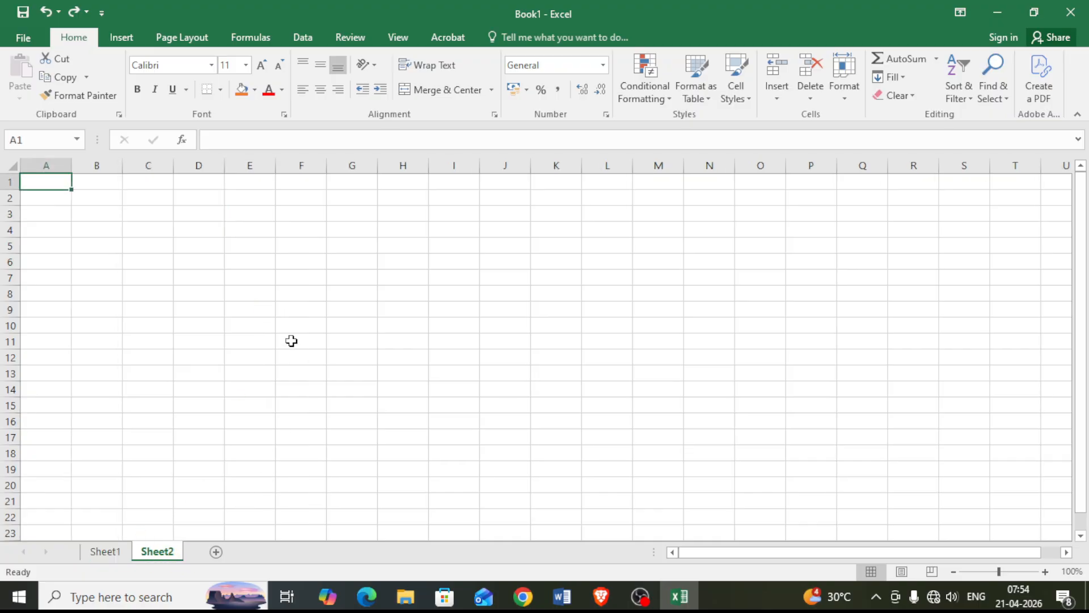
{"action": "mouse_move", "coordinate": [300, 307]}
{"action": "left_mouse_down"}
{"action": "mouse_move", "coordinate": [314, 282]}
{"action": "mouse_move", "coordinate": [474, 349]}
{"action": "left_mouse_up"}
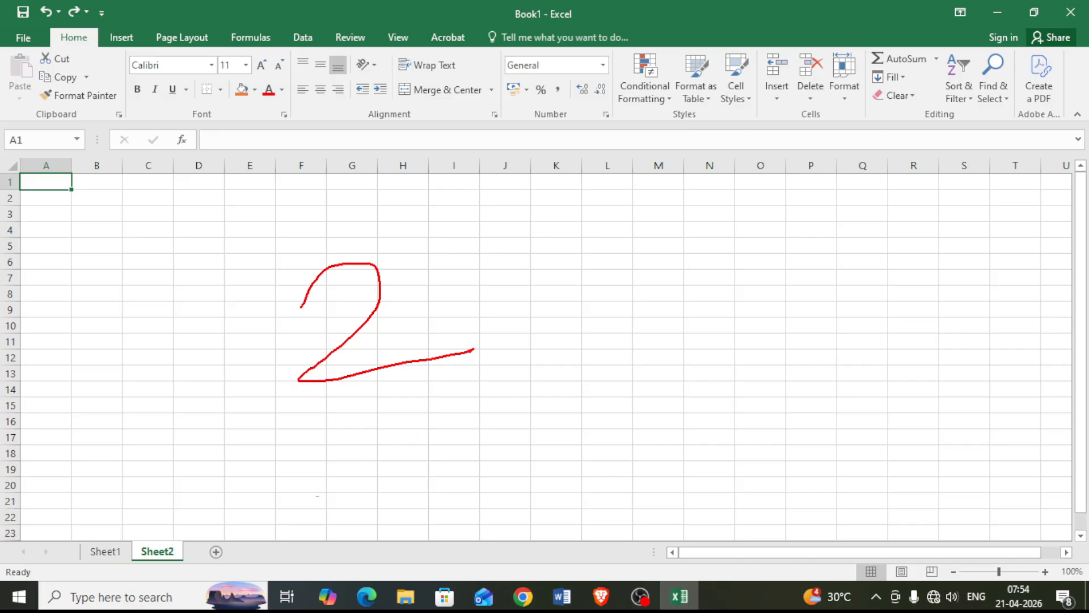
{"action": "left_click_drag", "start_coordinate": [123, 502], "coordinate": [116, 544]}
{"action": "mouse_move", "coordinate": [174, 493]}
{"action": "left_mouse_down"}
{"action": "mouse_move", "coordinate": [170, 544]}
{"action": "mouse_move", "coordinate": [196, 540]}
{"action": "left_mouse_up"}
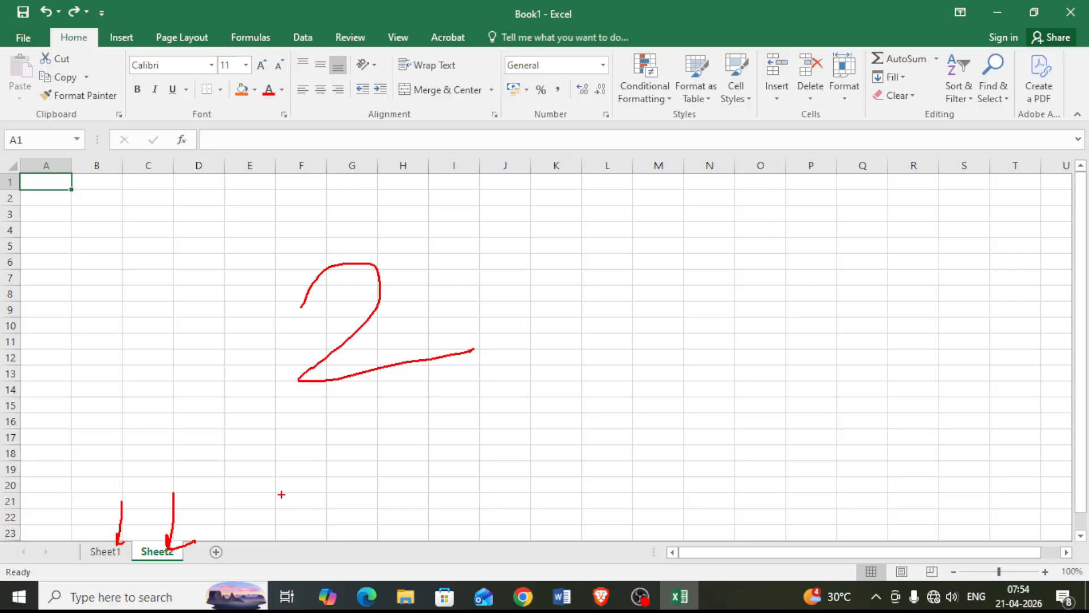
{"action": "key", "text": "Escape"}
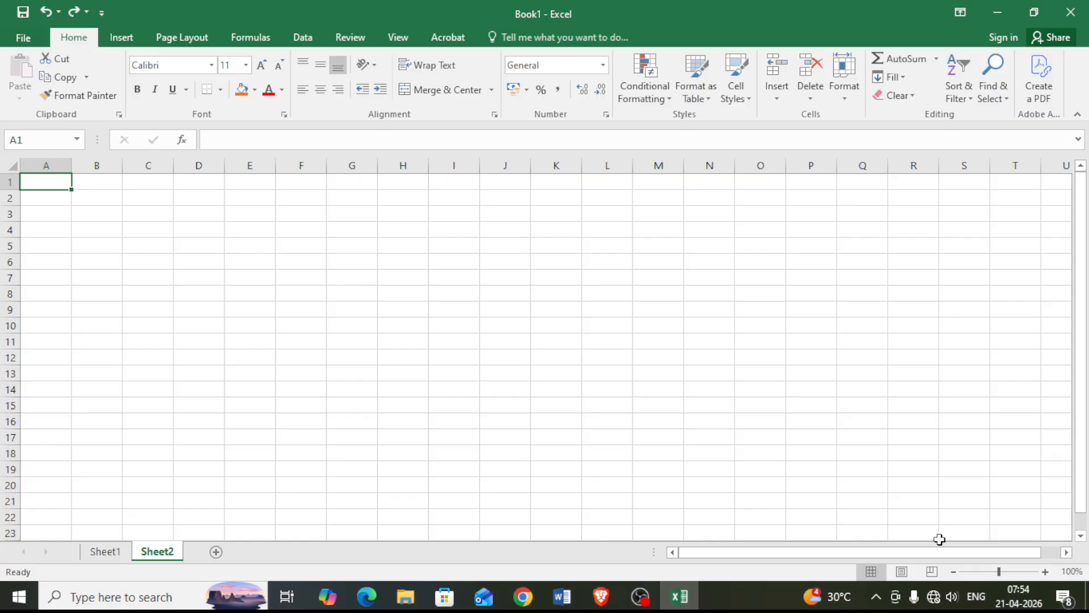
Zoom the worksheet out to 80% and back in to 100%.
{"action": "key", "text": "ctrl+2"}
{"action": "left_click_drag", "start_coordinate": [972, 479], "coordinate": [954, 572]}
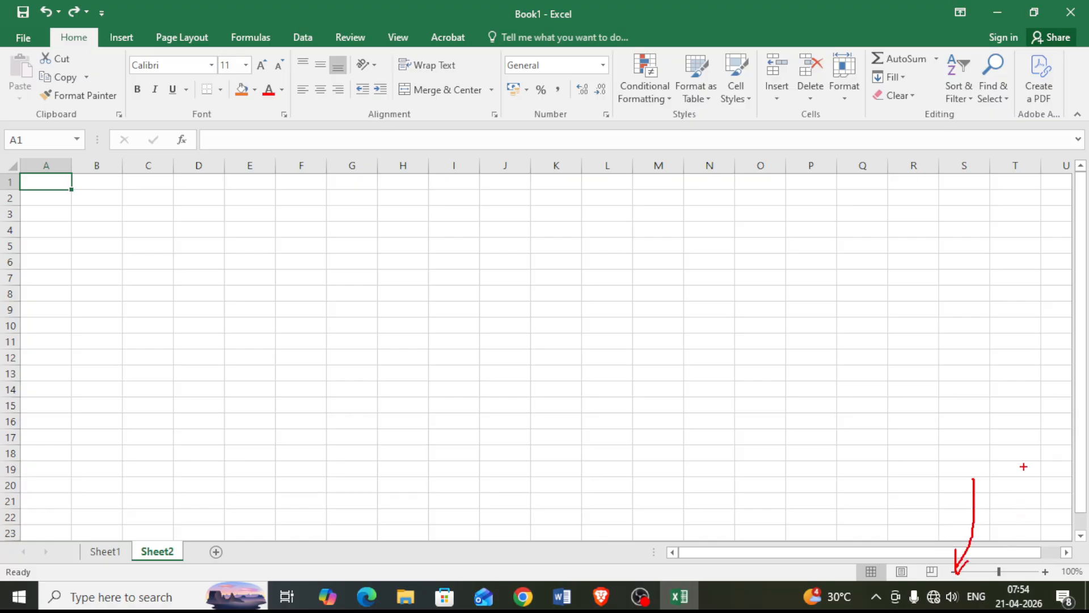
{"action": "left_click_drag", "start_coordinate": [1023, 467], "coordinate": [1046, 561]}
{"action": "left_click_drag", "start_coordinate": [938, 463], "coordinate": [977, 450]}
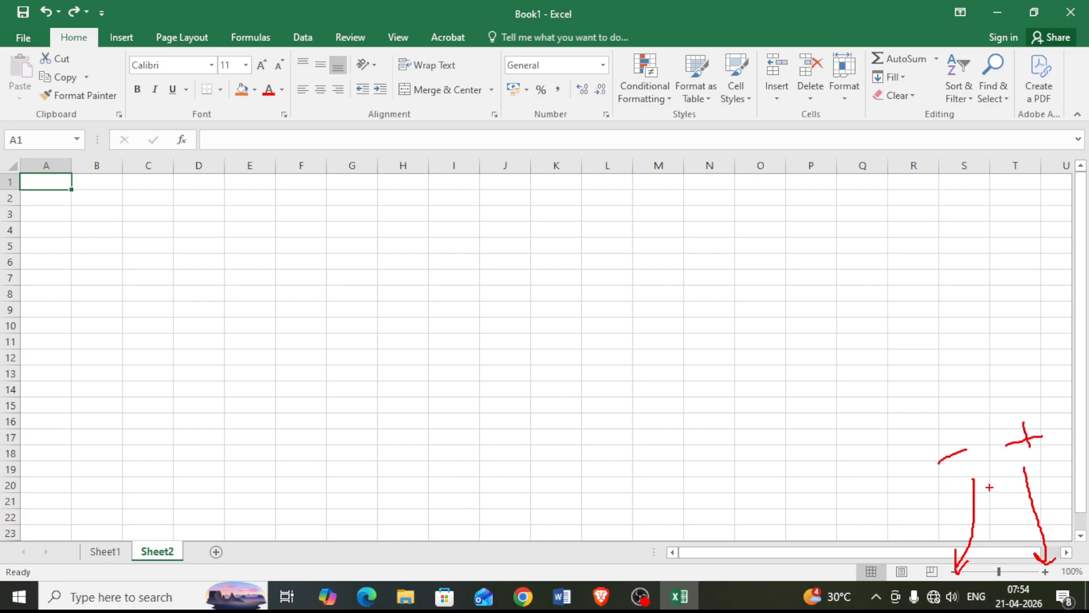
{"action": "left_click", "coordinate": [955, 572]}
{"action": "left_click", "coordinate": [955, 572]}
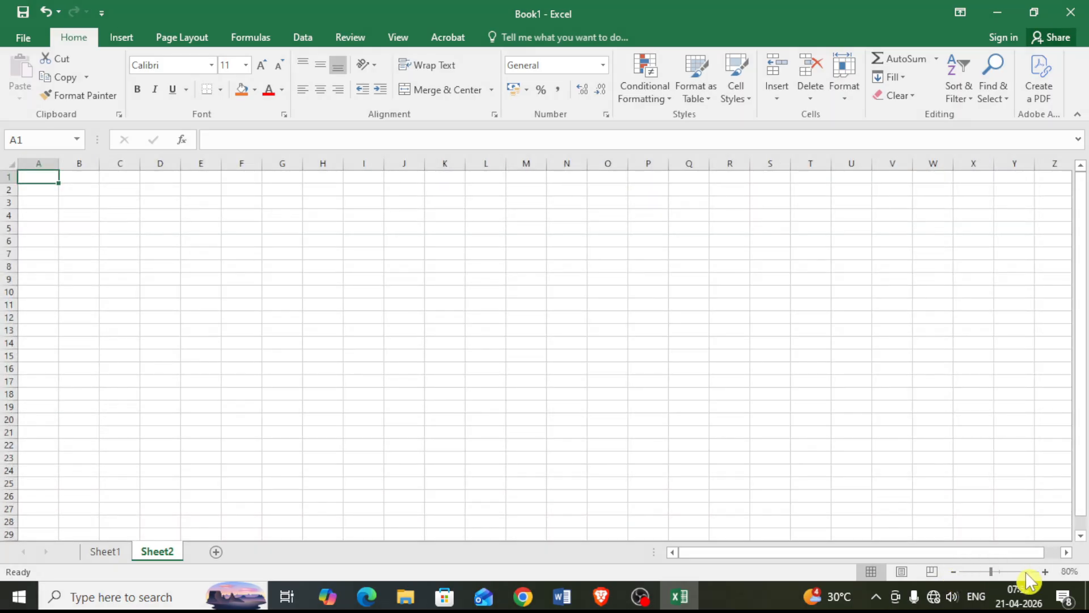
{"action": "left_click", "coordinate": [1045, 571]}
{"action": "left_click", "coordinate": [1045, 572]}
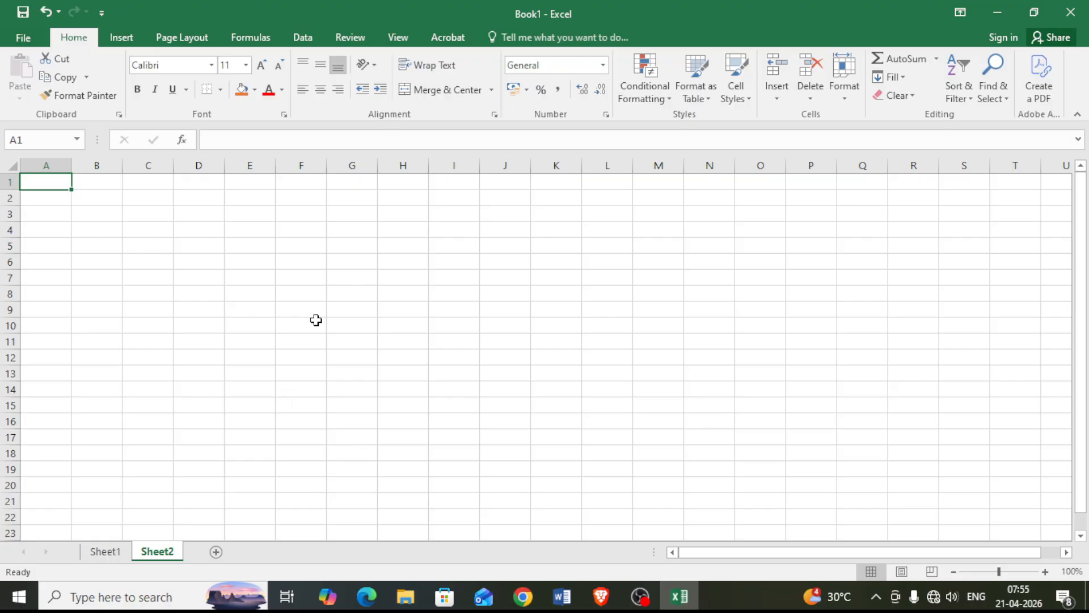
Widen column A of Sheet2 and format row 1 in the Algerian font, size 18, with a blue font color.
{"action": "left_click_drag", "start_coordinate": [71, 165], "coordinate": [151, 172]}
{"action": "left_click", "coordinate": [10, 190]}
{"action": "left_click", "coordinate": [212, 66]}
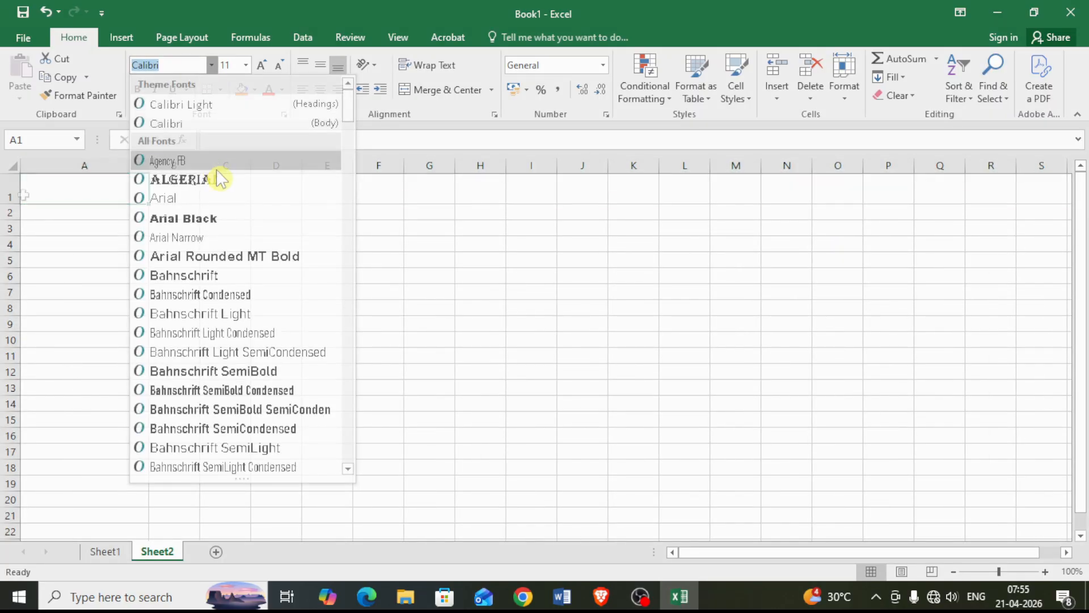
{"action": "left_click", "coordinate": [219, 177]}
{"action": "left_click", "coordinate": [246, 66]}
{"action": "left_click", "coordinate": [229, 194]}
{"action": "left_click", "coordinate": [282, 89]}
{"action": "left_click", "coordinate": [376, 144]}
Enter the headings NAME, ROLL, BEN and ENG in cells A1 to D1.
{"action": "left_click", "coordinate": [99, 198]}
{"action": "type", "text": "NAME"}
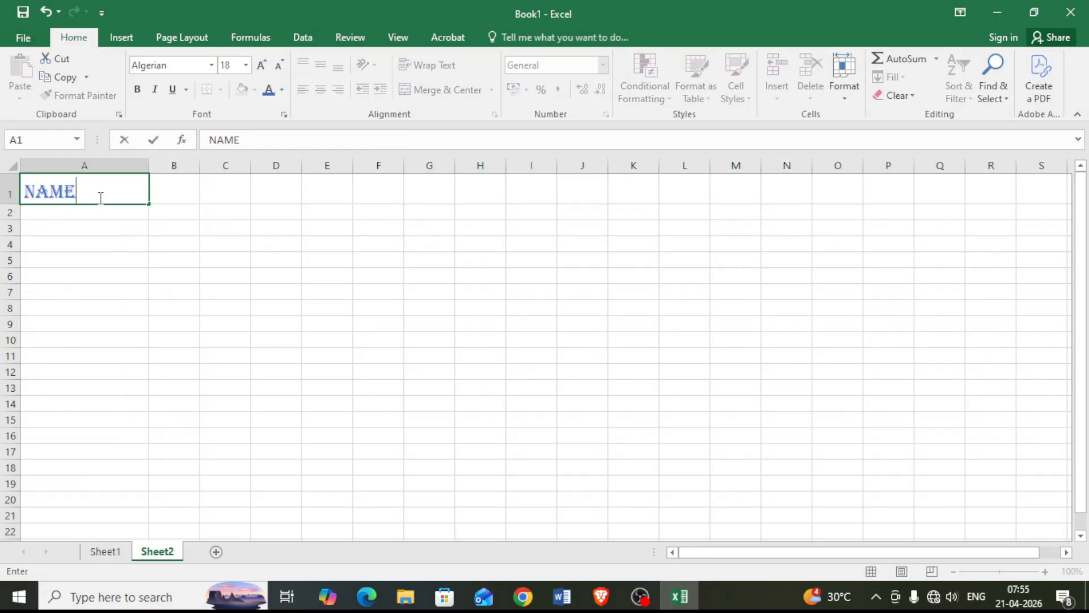
{"action": "key", "text": "Tab"}
{"action": "type", "text": "ROLL"}
{"action": "key", "text": "Tab"}
{"action": "type", "text": "BEN"}
{"action": "key", "text": "Tab"}
{"action": "type", "text": "ENG"}
{"action": "key", "text": "Tab"}
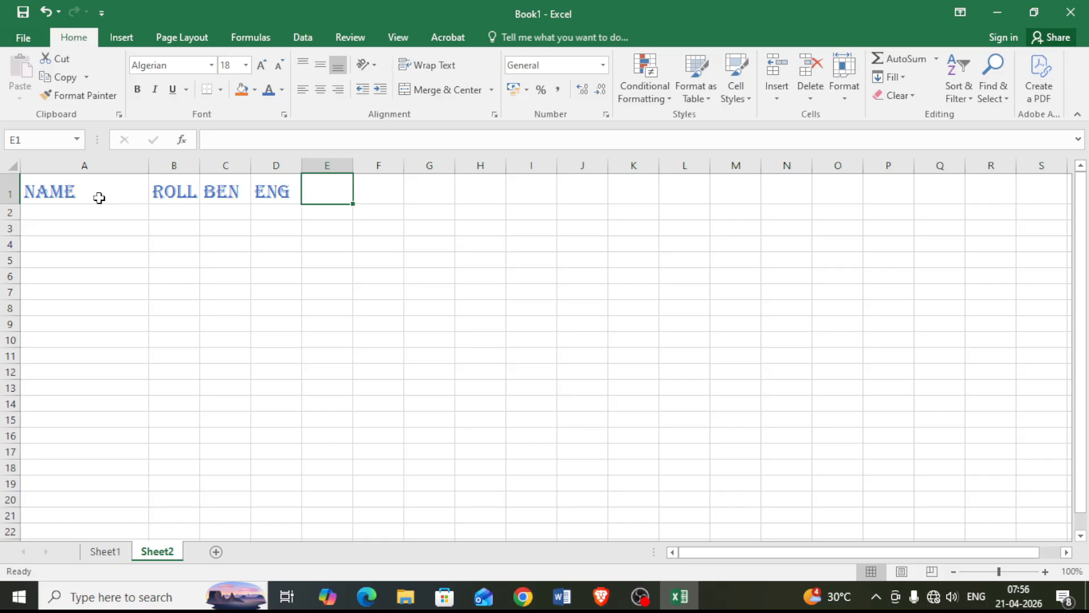
Enter the headings MATH, P.SC and L.SC in E1 to G1, widening column E to fit MATH.
{"action": "type", "text": "MATH"}
{"action": "left_click", "coordinate": [327, 291]}
{"action": "left_click_drag", "start_coordinate": [352, 158], "coordinate": [361, 158]}
{"action": "left_click", "coordinate": [382, 191]}
{"action": "type", "text": "P.SC"}
{"action": "key", "text": "Tab"}
{"action": "type", "text": "L.SC"}
{"action": "key", "text": "Tab"}
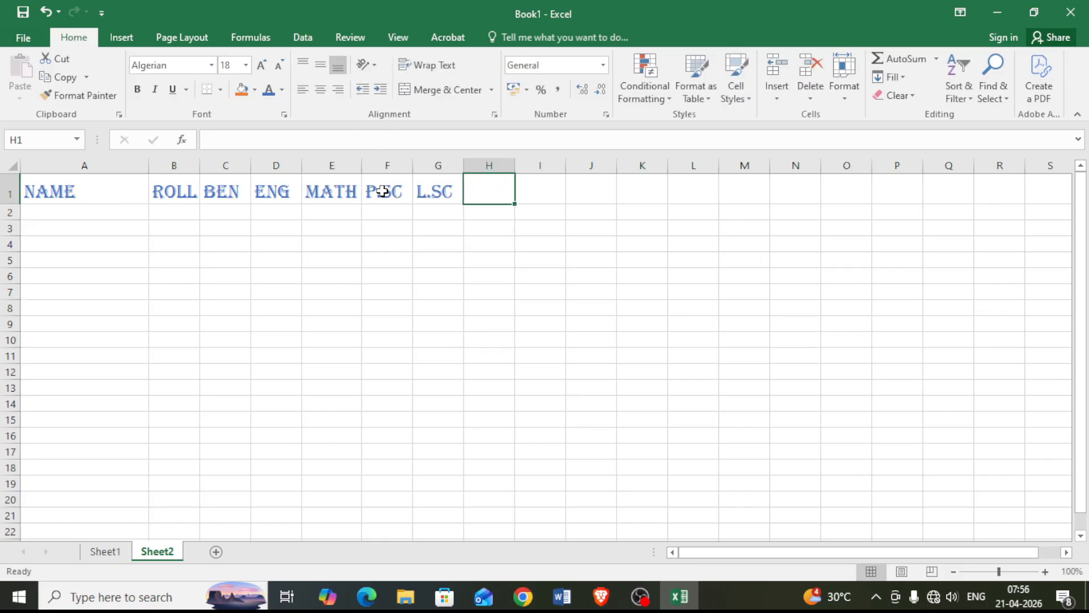
Enter the headings HIST and GEO in cells H1 and I1.
{"action": "type", "text": "HIST"}
{"action": "key", "text": "Tab"}
{"action": "type", "text": "GEO"}
{"action": "key", "text": "Return"}
{"action": "left_click", "coordinate": [547, 204]}
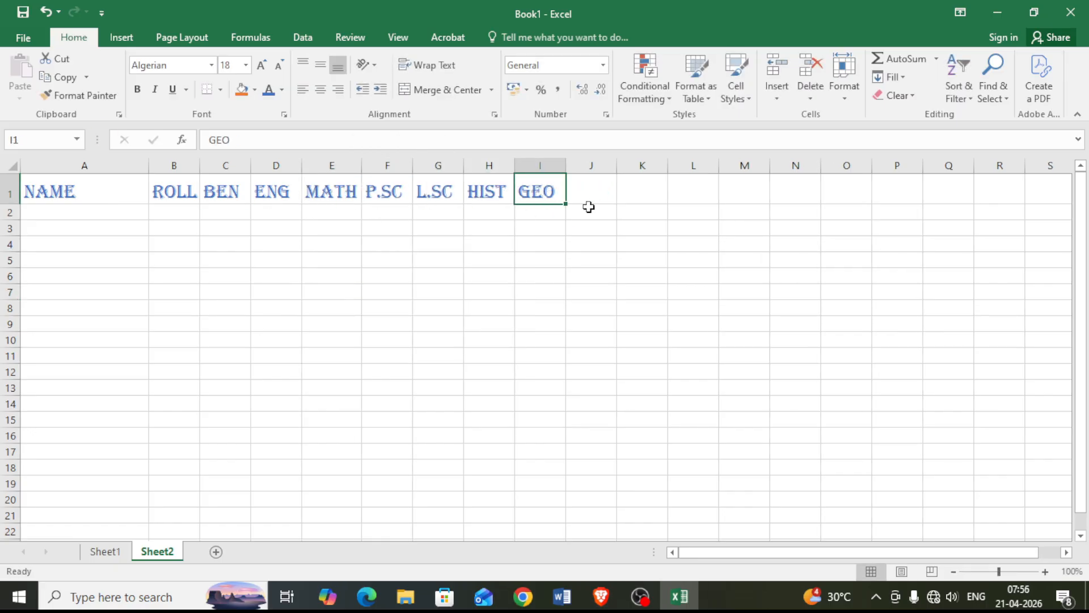
Widen column J and enter the heading TOTAL in J1.
{"action": "left_click_drag", "start_coordinate": [617, 162], "coordinate": [657, 162]}
{"action": "left_click", "coordinate": [610, 161]}
{"action": "left_click", "coordinate": [255, 89]}
{"action": "left_click", "coordinate": [598, 194]}
{"action": "type", "text": "TOTAL"}
Enter the full names of three students in cells A2 to A4.
{"action": "left_click", "coordinate": [78, 214]}
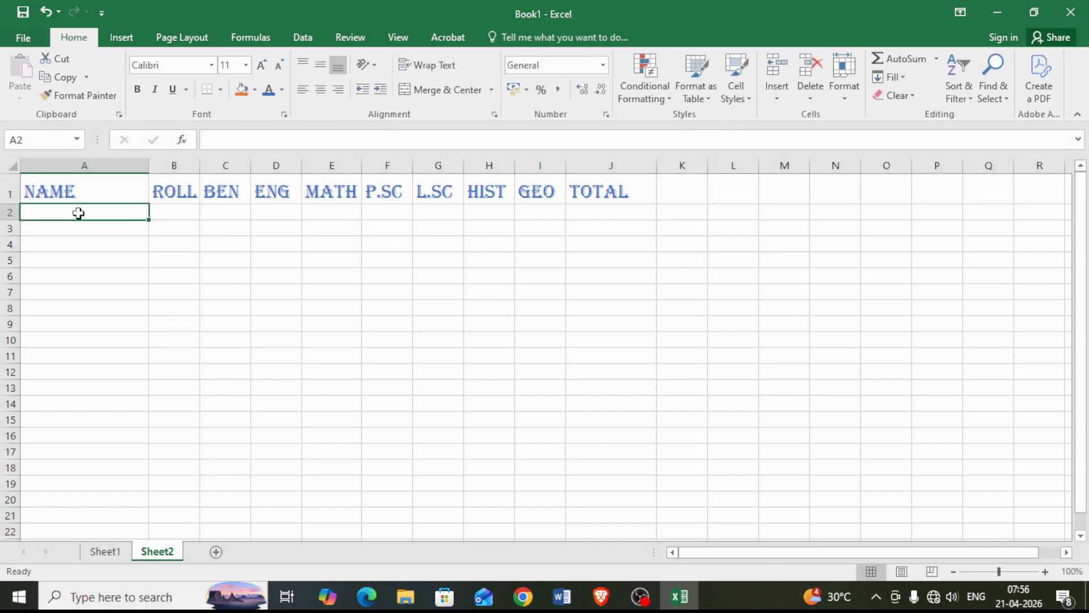
{"action": "type", "text": "AMIT DAS"}
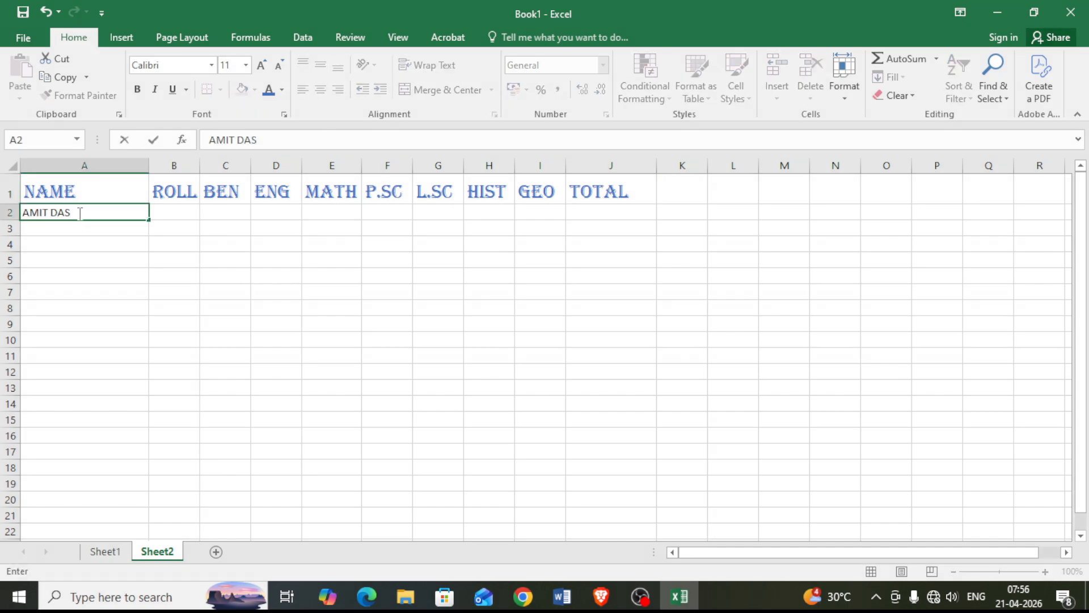
{"action": "left_click", "coordinate": [78, 229]}
{"action": "type", "text": "SUMAN MAITY"}
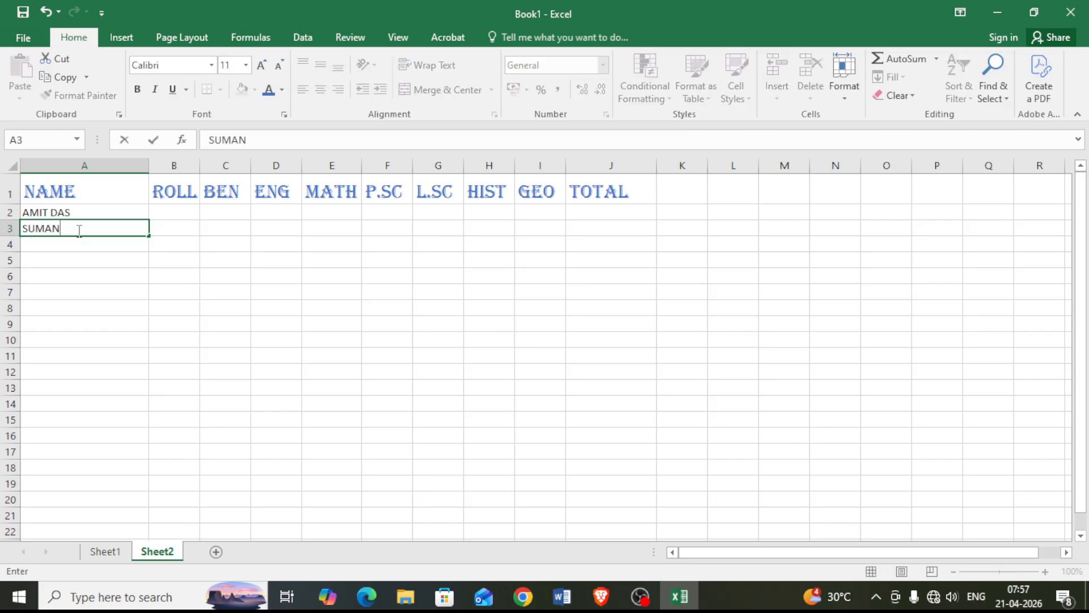
{"action": "left_click", "coordinate": [87, 249]}
{"action": "type", "text": "ROHIM"}
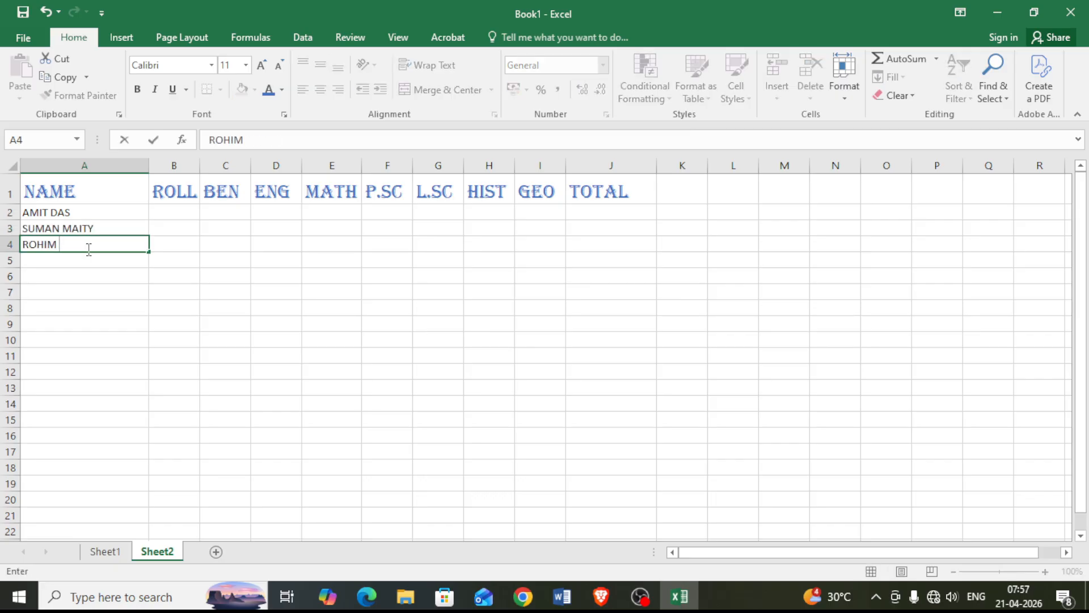
{"action": "key", "text": "Home"}
{"action": "type", "text": "SK"}
{"action": "left_click", "coordinate": [98, 260]}
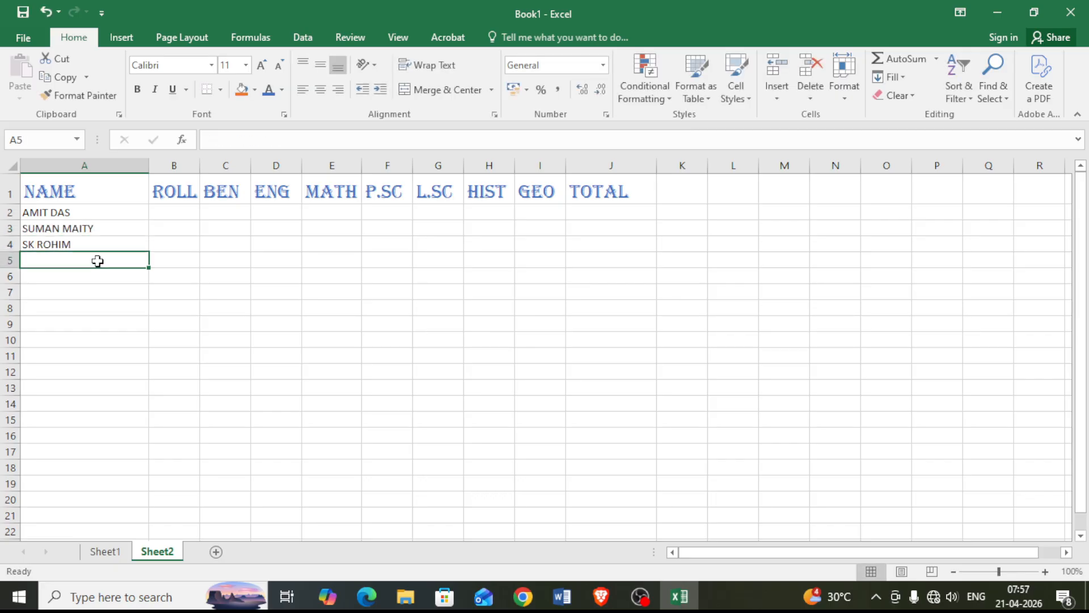
Enter the roll numbers 1, 2 and 3 in B2 to B4 and center them.
{"action": "left_click", "coordinate": [177, 209]}
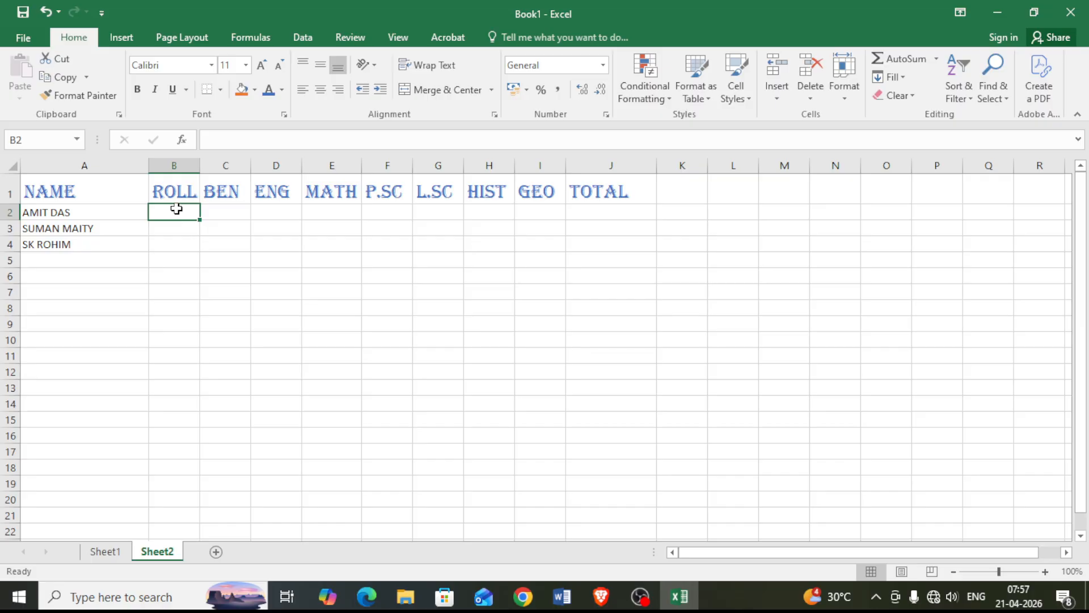
{"action": "type", "text": "1"}
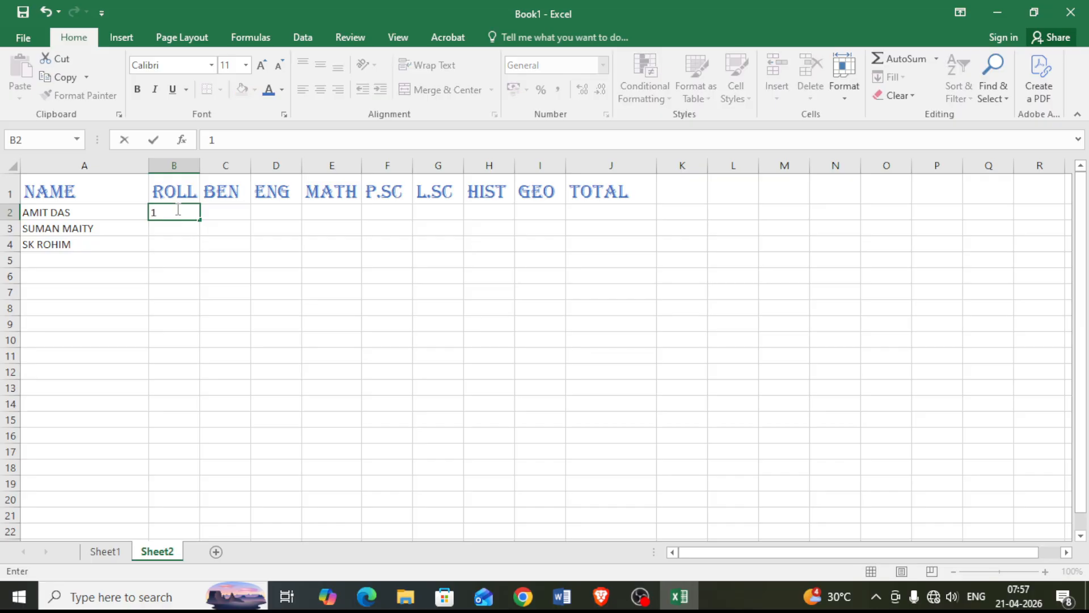
{"action": "left_click", "coordinate": [182, 231]}
{"action": "type", "text": "2"}
{"action": "left_click", "coordinate": [184, 244]}
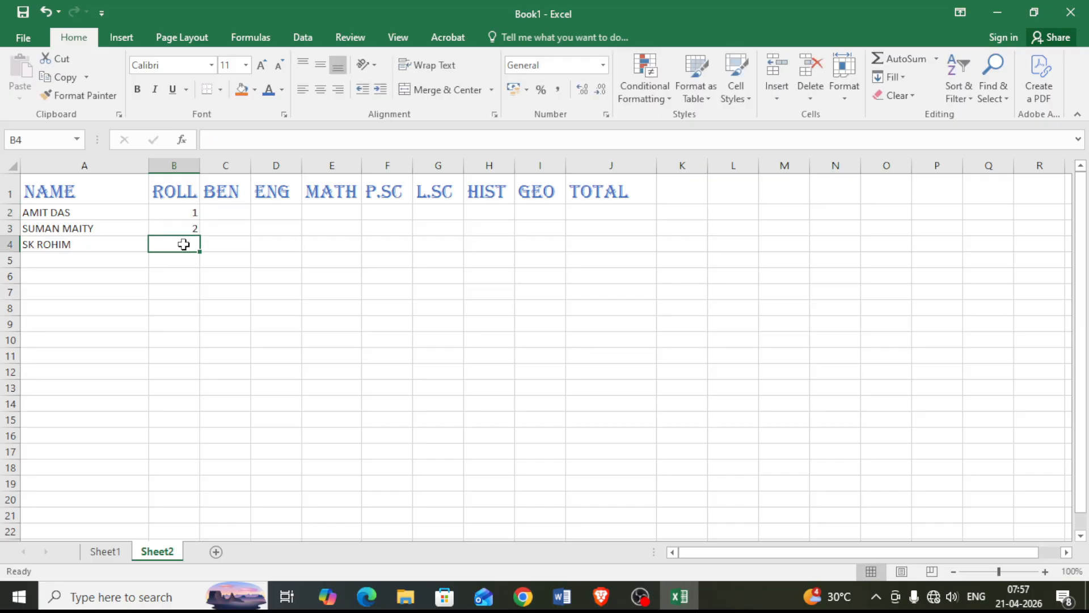
{"action": "type", "text": "3"}
{"action": "left_click_drag", "start_coordinate": [185, 197], "coordinate": [185, 244]}
{"action": "left_click", "coordinate": [321, 90]}
Enter the BEN marks 85, 81 and 78 in cells C2 to C4.
{"action": "left_click", "coordinate": [225, 213]}
{"action": "type", "text": "85"}
{"action": "left_click", "coordinate": [229, 230]}
{"action": "type", "text": "81"}
{"action": "left_click", "coordinate": [235, 256]}
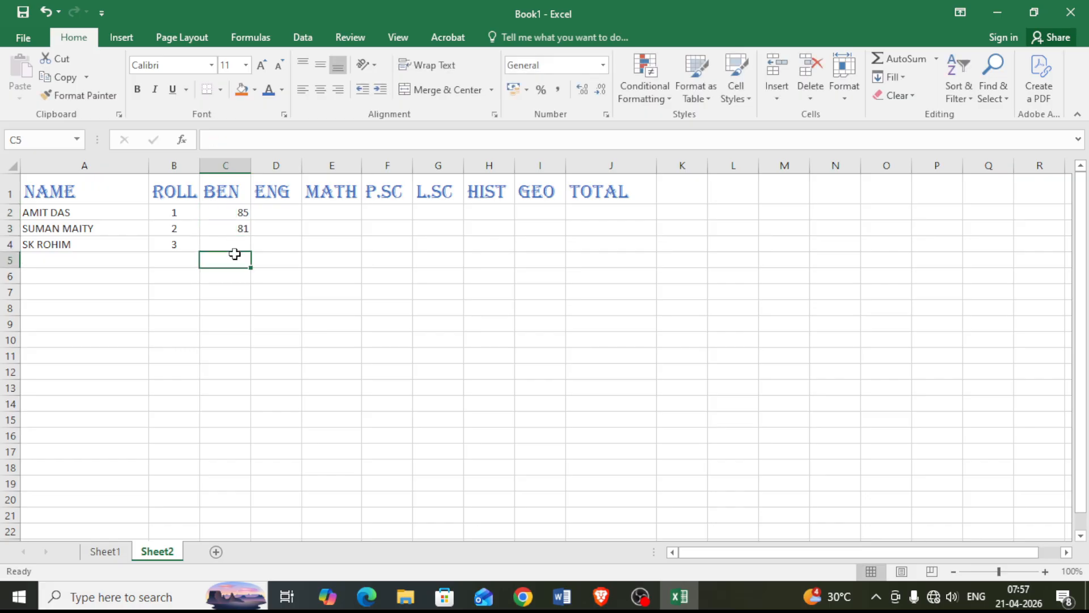
{"action": "left_click", "coordinate": [238, 244]}
{"action": "type", "text": "78"}
Enter the ENG marks 90, 85 and 77 in cells D2 to D4.
{"action": "left_click", "coordinate": [282, 216]}
{"action": "type", "text": "90"}
{"action": "left_click", "coordinate": [280, 229]}
{"action": "type", "text": "85"}
{"action": "left_click", "coordinate": [278, 246]}
{"action": "type", "text": "77"}
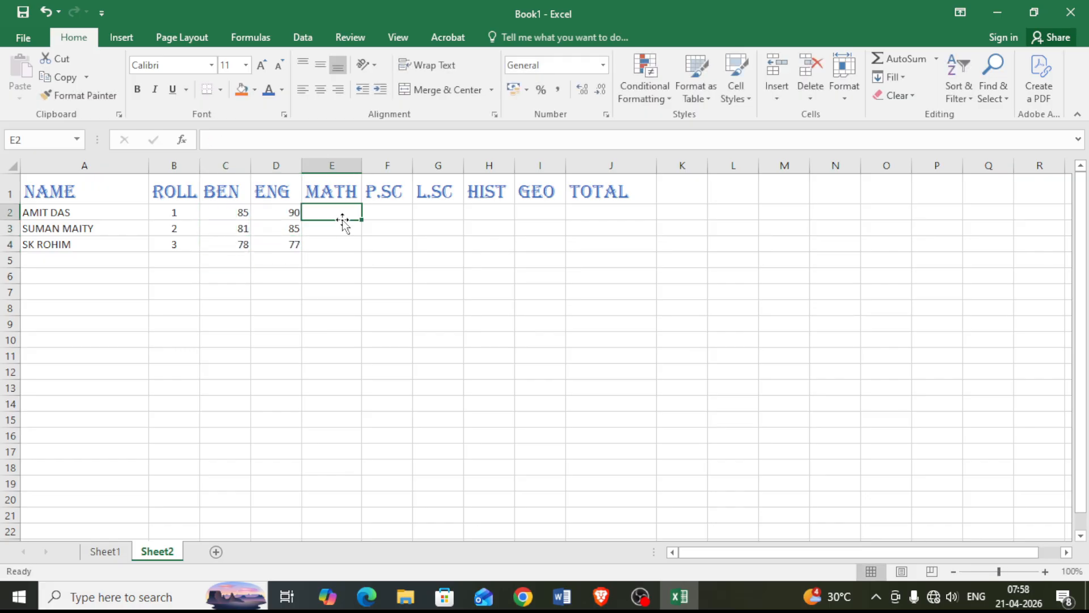
Enter the MATH marks 91, 90 and 88 in cells E2 to E4.
{"action": "type", "text": "91"}
{"action": "left_click", "coordinate": [346, 228]}
{"action": "type", "text": "90"}
{"action": "left_click", "coordinate": [353, 243]}
{"action": "type", "text": "88"}
Copy the ENG marks in D2:D4 into the P.SC, L.SC, HIST and GEO columns.
{"action": "left_click_drag", "start_coordinate": [287, 212], "coordinate": [287, 245]}
{"action": "key", "text": "ctrl+c"}
{"action": "left_click_drag", "start_coordinate": [387, 212], "coordinate": [394, 248]}
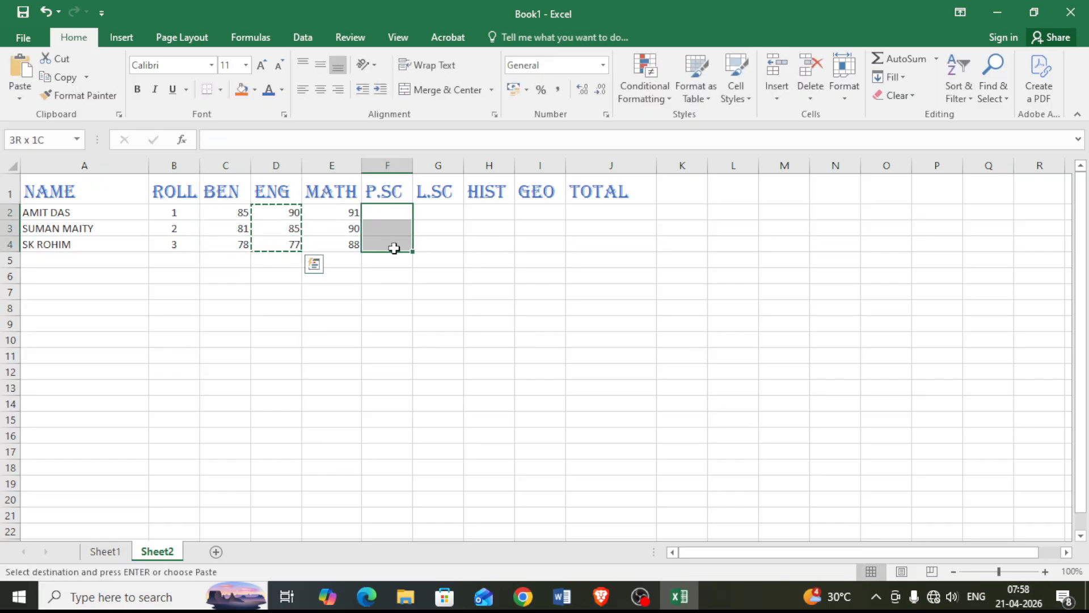
{"action": "key", "text": "ctrl+v"}
{"action": "left_click", "coordinate": [437, 212]}
{"action": "key", "text": "ctrl+v"}
{"action": "left_click", "coordinate": [484, 214]}
{"action": "key", "text": "ctrl+v"}
{"action": "left_click", "coordinate": [529, 206]}
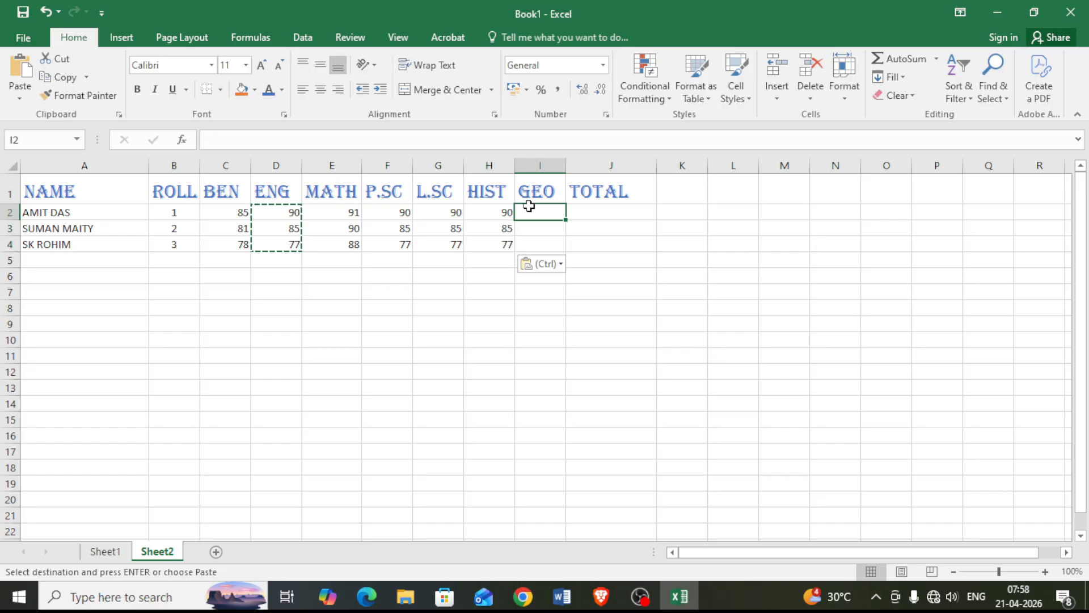
{"action": "key", "text": "ctrl+v"}
{"action": "left_click", "coordinate": [448, 290]}
{"action": "key", "text": "Escape"}
Calculate the first student's total in J2 with the formula =SUM(C2:H2).
{"action": "left_click", "coordinate": [587, 210]}
{"action": "left_click_drag", "start_coordinate": [13, 220], "coordinate": [13, 226]}
{"action": "double_click", "coordinate": [582, 212]}
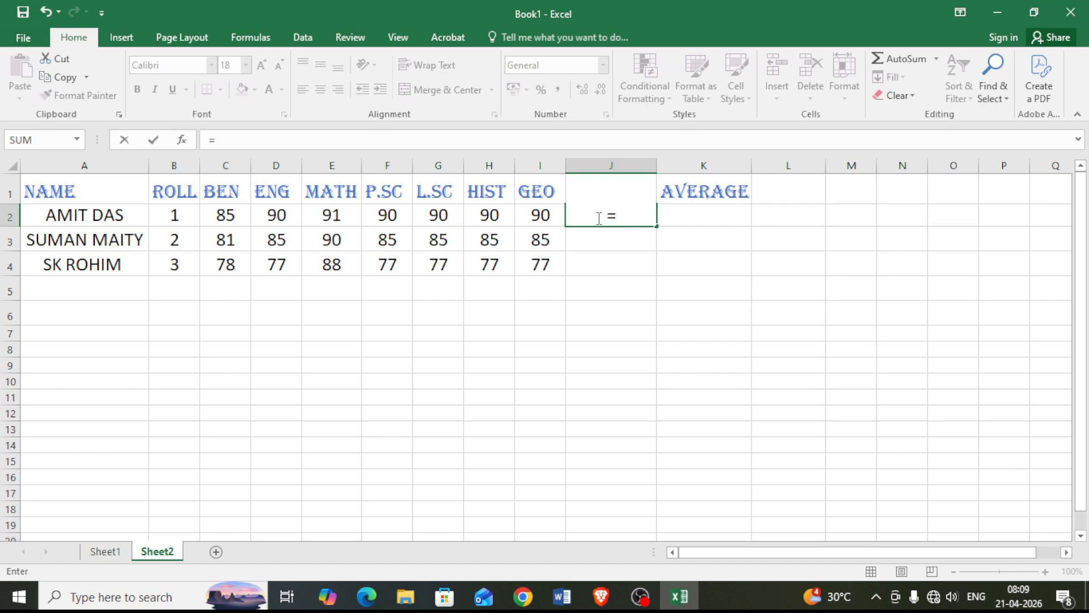
{"action": "type", "text": "su"}
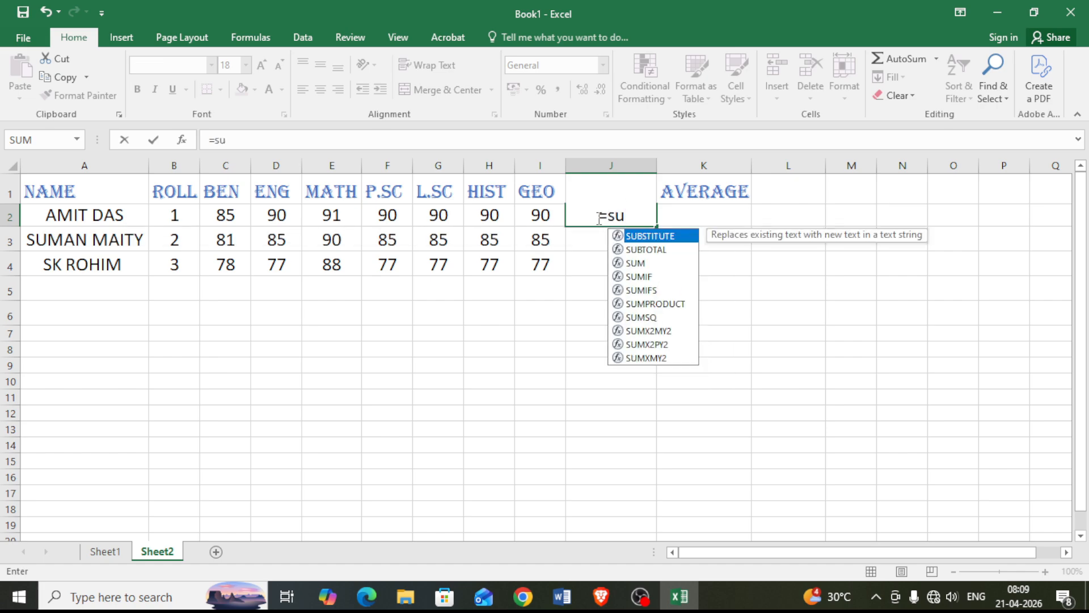
{"action": "type", "text": "m"}
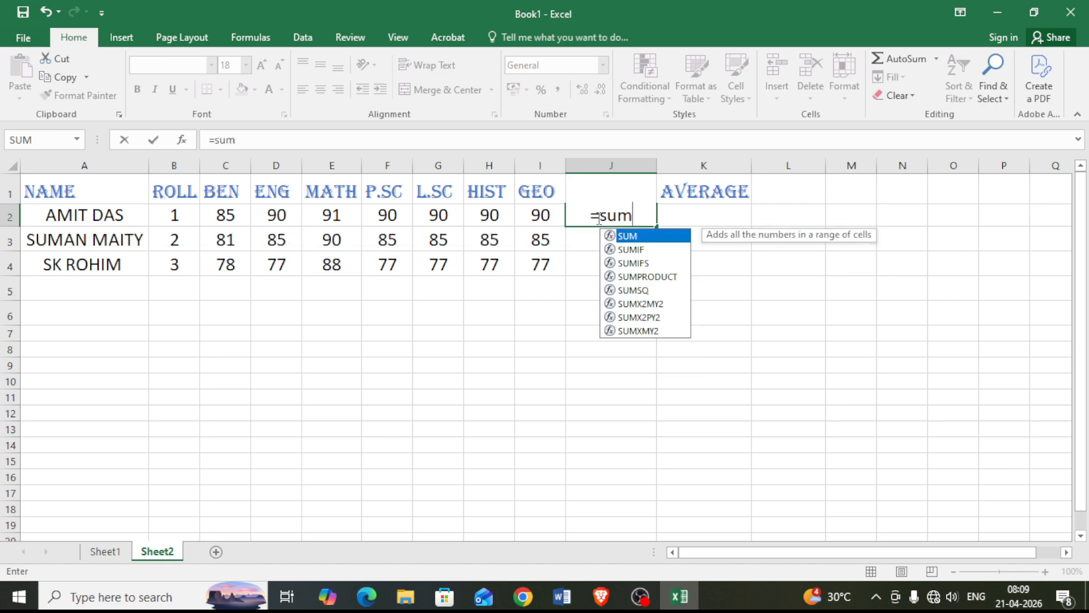
{"action": "type", "text": "("}
{"action": "left_click", "coordinate": [224, 217]}
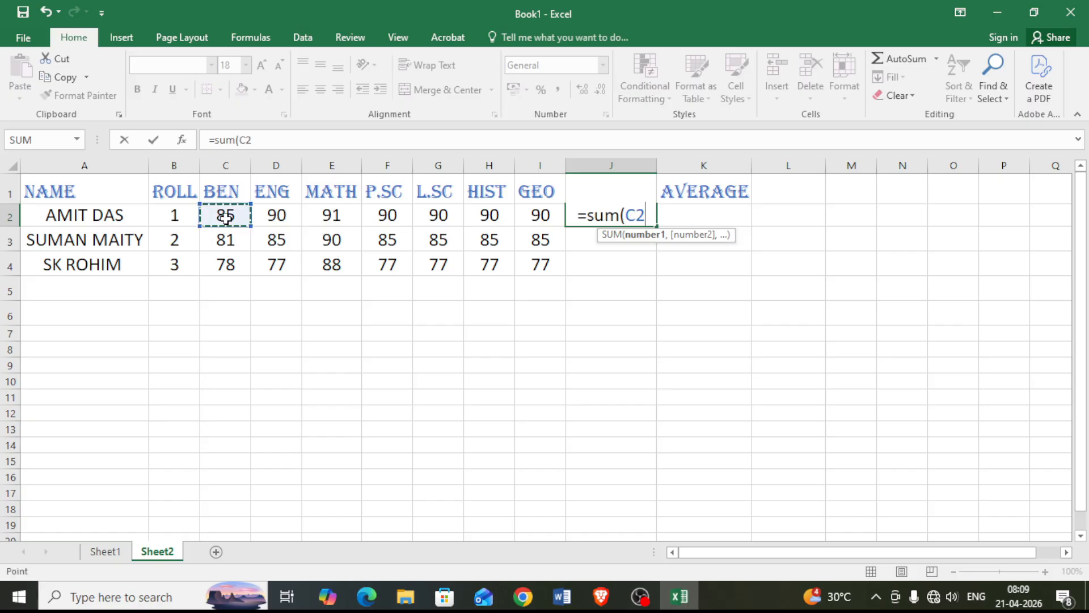
{"action": "left_click_drag", "start_coordinate": [247, 223], "coordinate": [503, 223]}
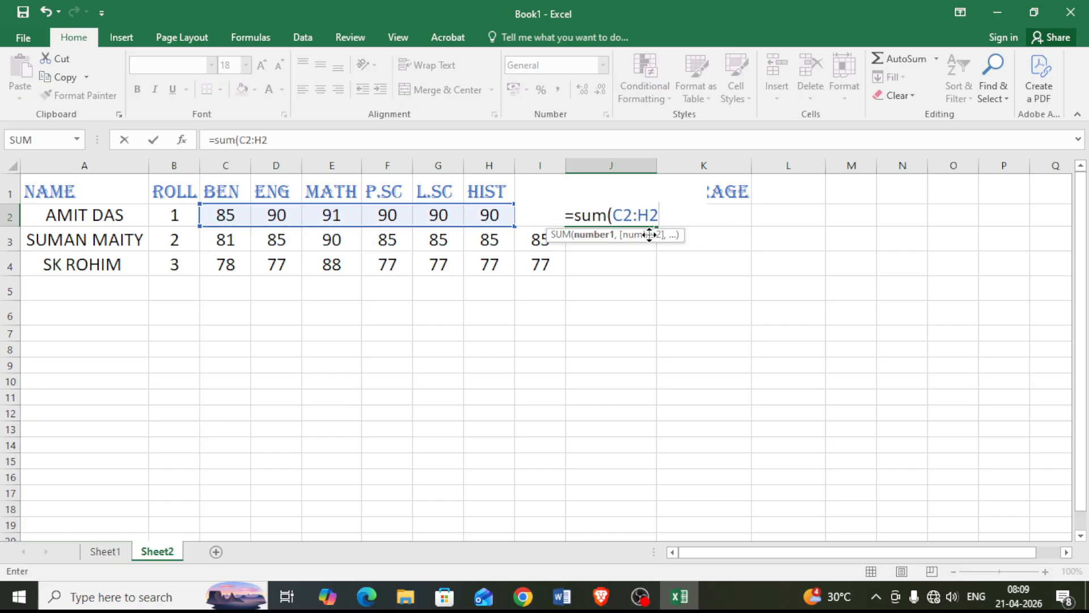
{"action": "left_click", "coordinate": [279, 139]}
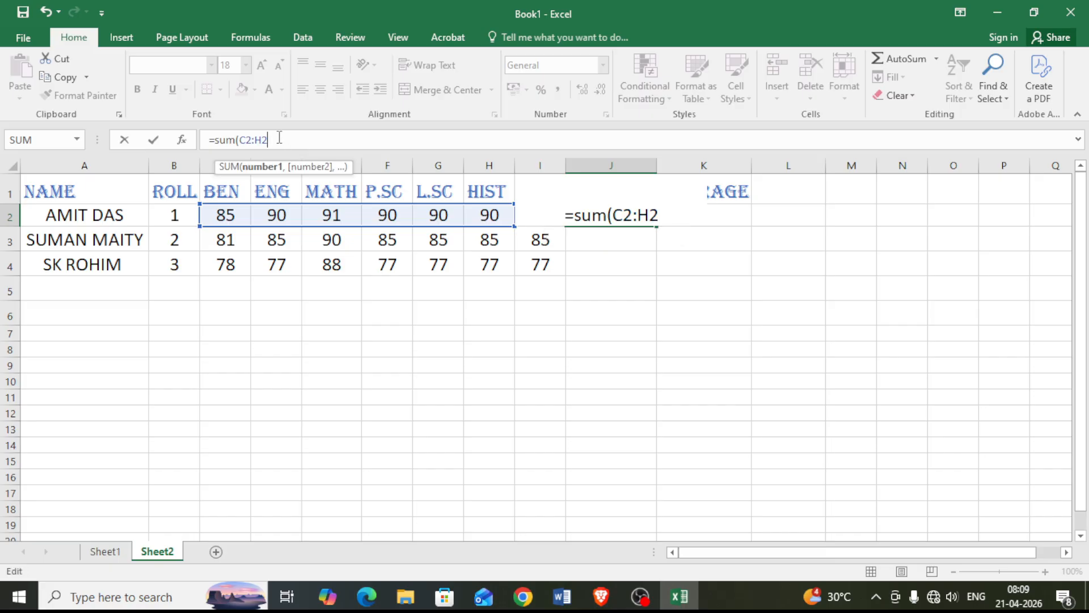
{"action": "type", "text": ")"}
{"action": "key", "text": "Return"}
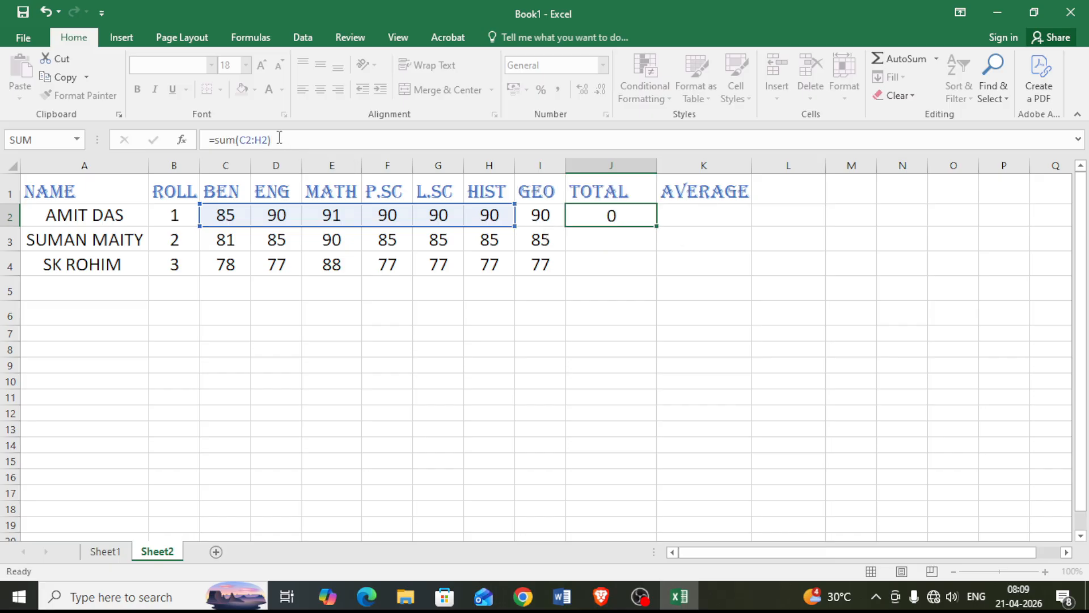
Fill the TOTAL formula from J2 down through J7.
{"action": "left_click", "coordinate": [640, 218]}
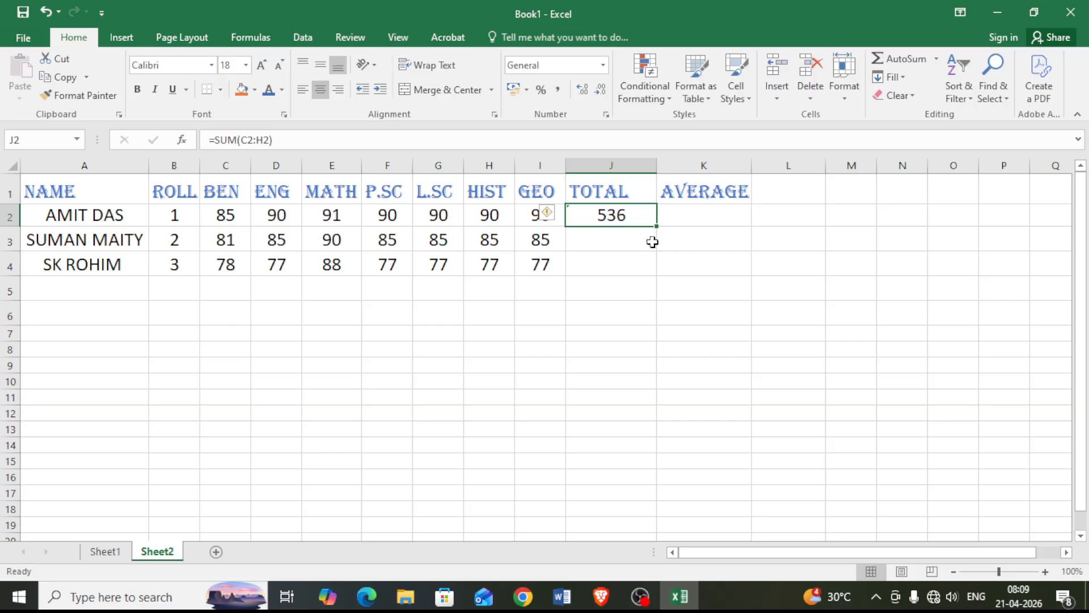
{"action": "double_click", "coordinate": [656, 227]}
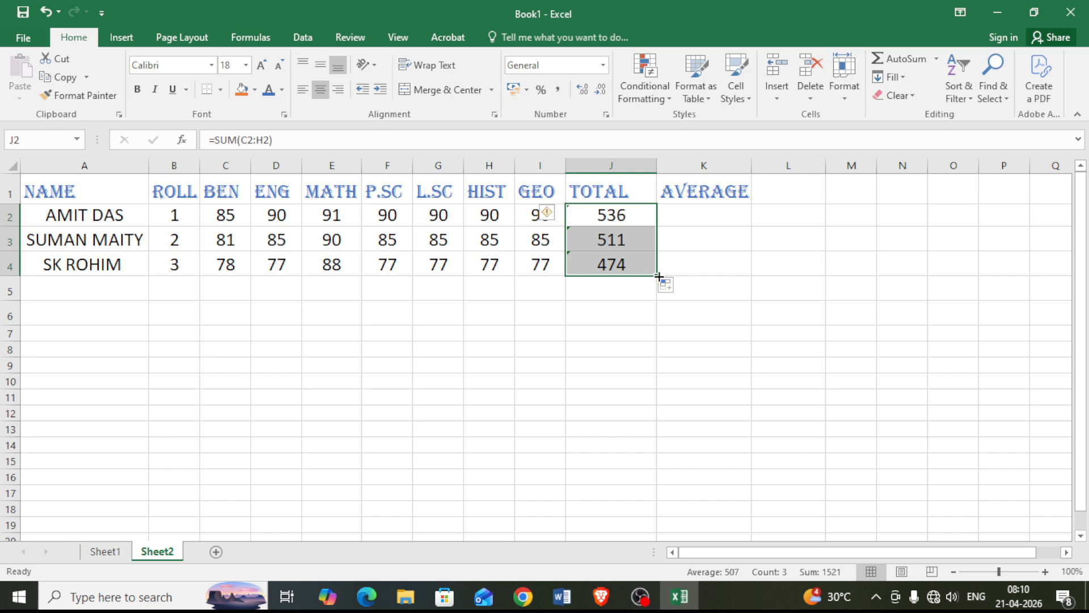
{"action": "left_click_drag", "start_coordinate": [657, 275], "coordinate": [652, 347]}
Add a fourth student in row 5 with the student's name, roll 4 and marks 75, 81, 59, 88, 69, 69 and 78.
{"action": "left_click", "coordinate": [116, 290]}
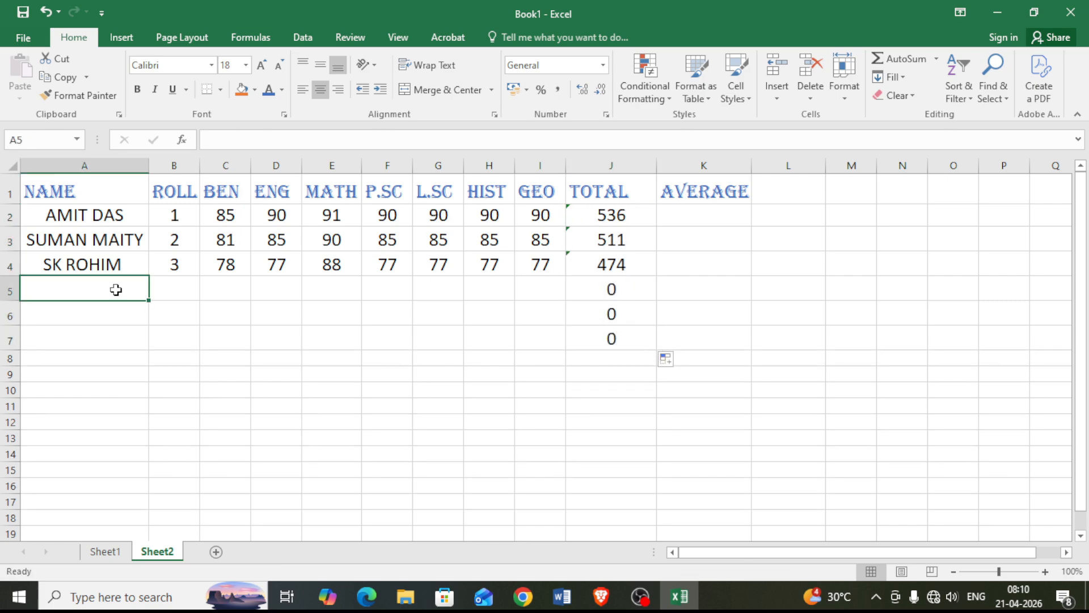
{"action": "type", "text": "suso"}
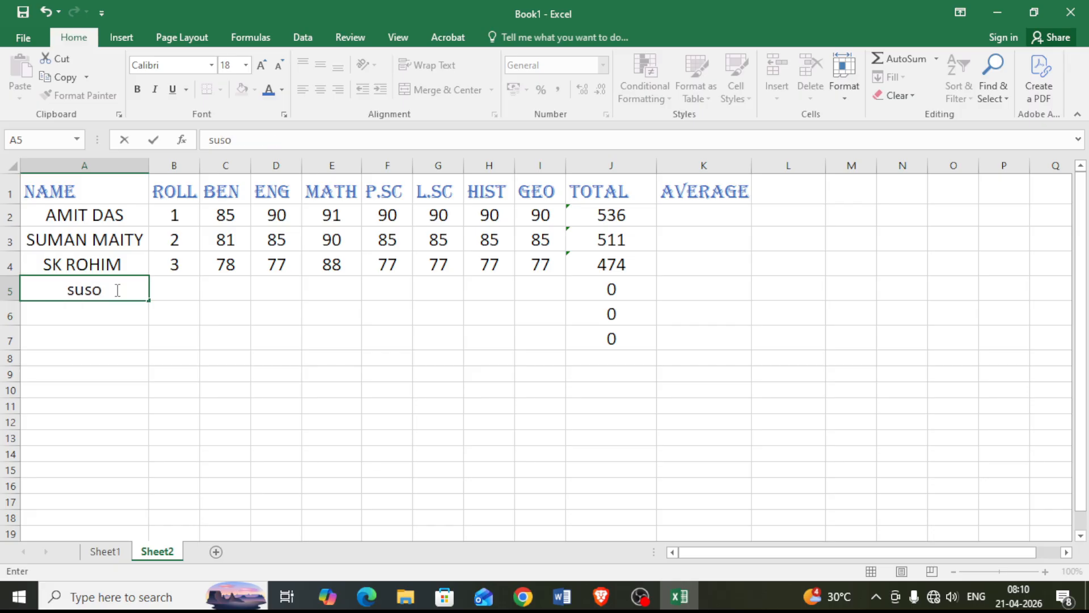
{"action": "type", "text": "van das\t4\t75\t81\t59\t8"}
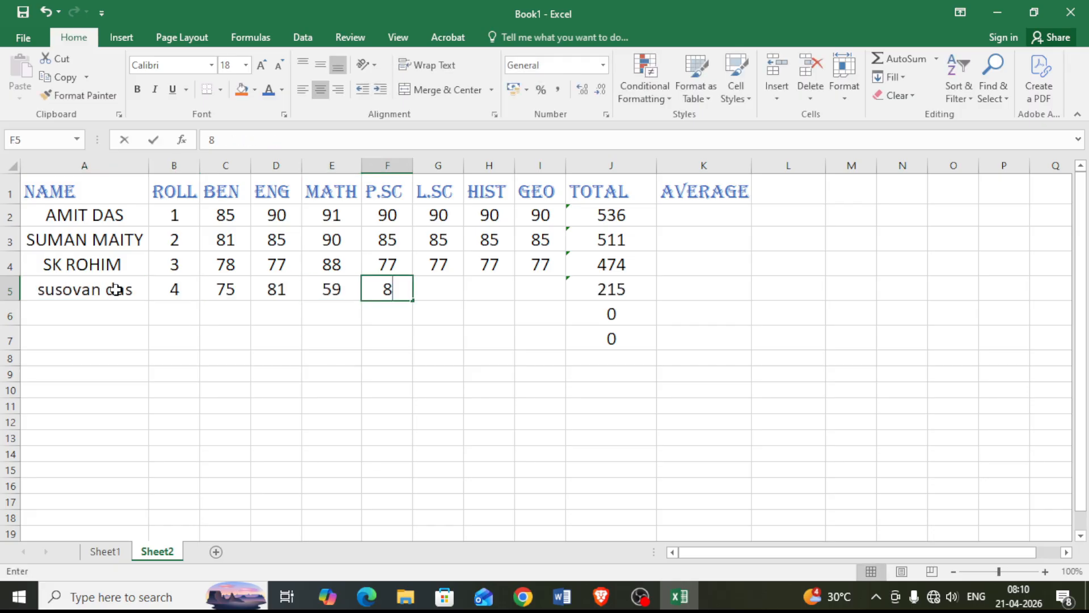
{"action": "type", "text": "8\t69\t69\t78"}
Calculate the first student's average in K2 with =AVERAGE(C2:I2) and fill the formula down through K7.
{"action": "left_click", "coordinate": [694, 219]}
{"action": "type", "text": "=age"}
{"action": "key", "text": "BackSpace"}
{"action": "key", "text": "BackSpace"}
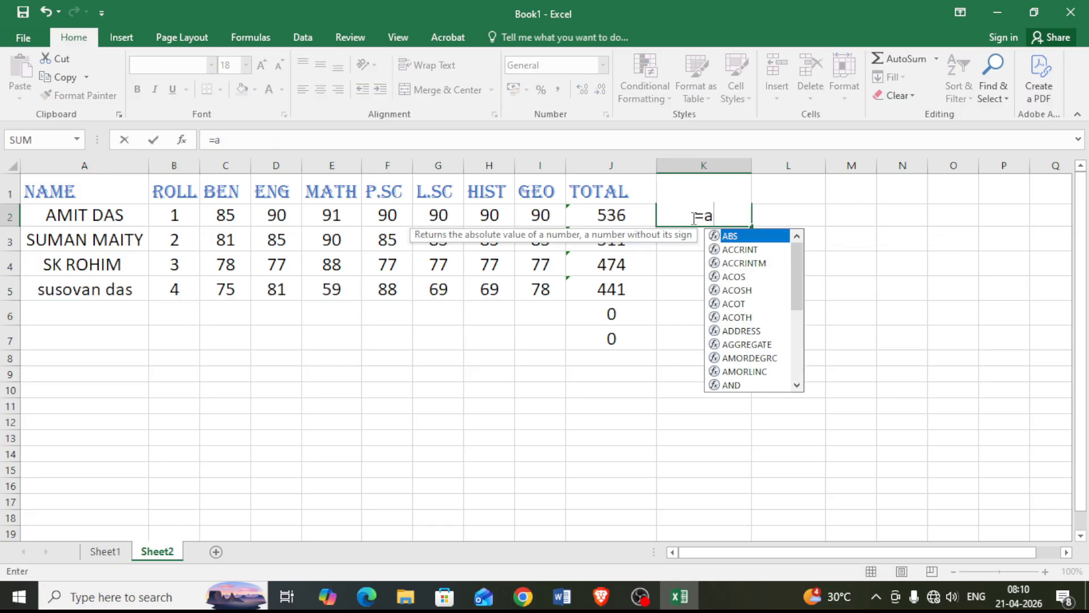
{"action": "type", "text": "ve"}
{"action": "left_click", "coordinate": [735, 250]}
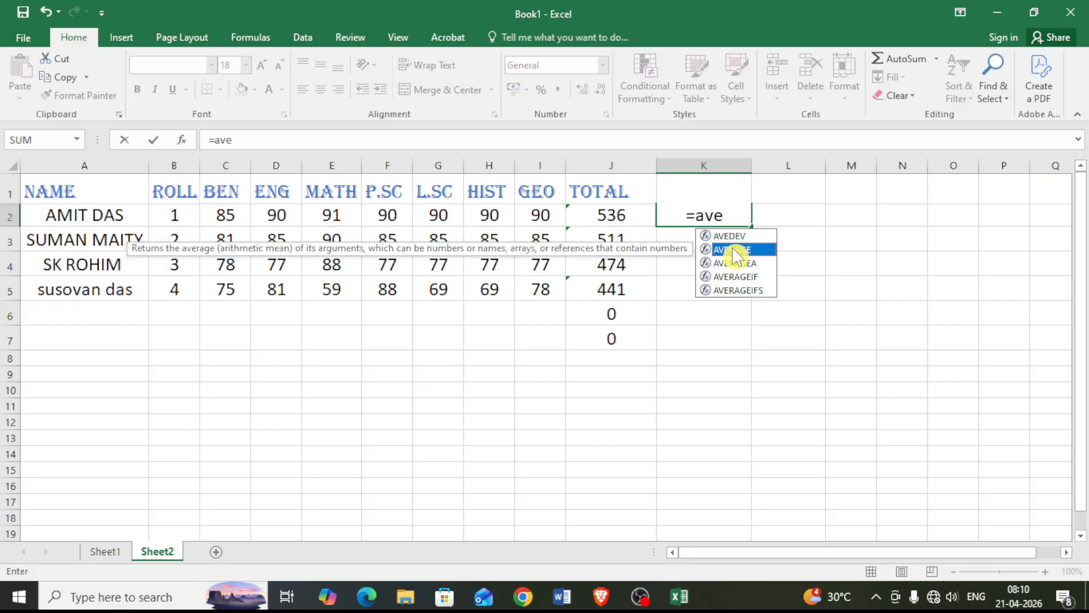
{"action": "type", "text": "r"}
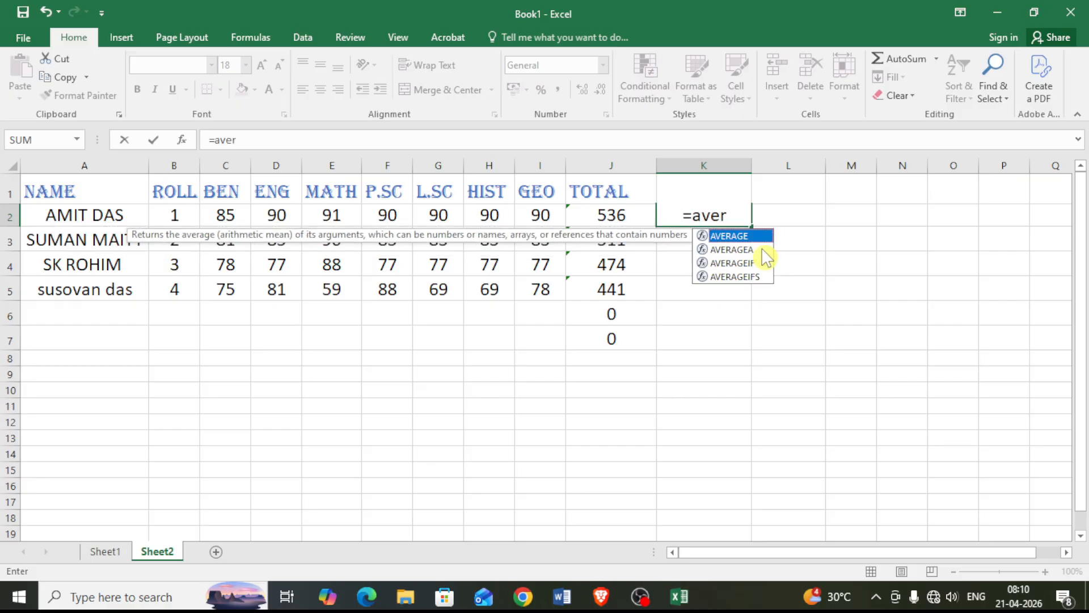
{"action": "type", "text": "age("}
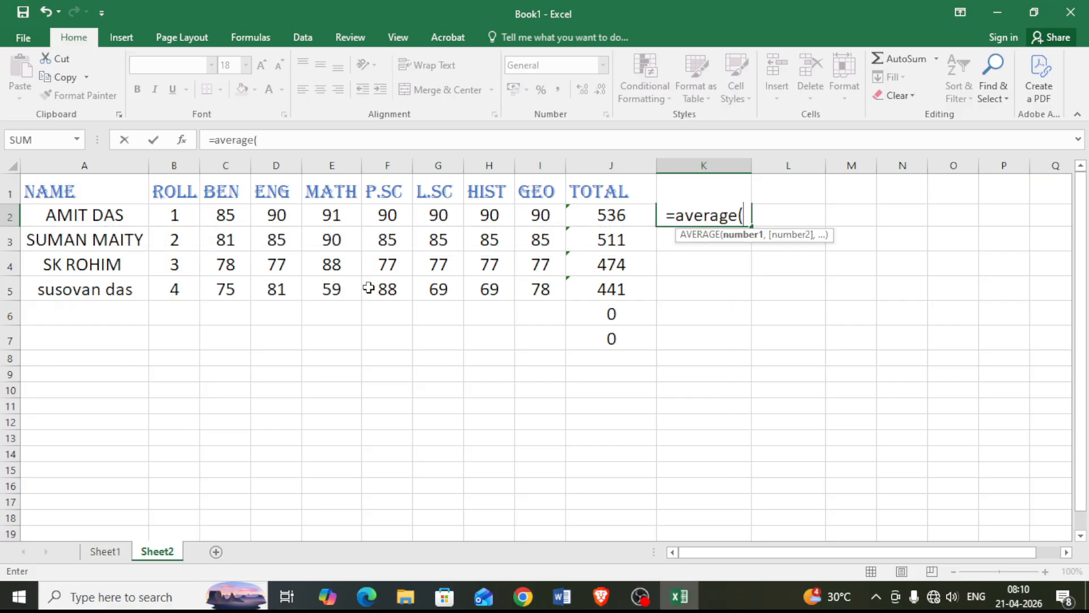
{"action": "left_click_drag", "start_coordinate": [211, 211], "coordinate": [545, 219]}
{"action": "type", "text": ")"}
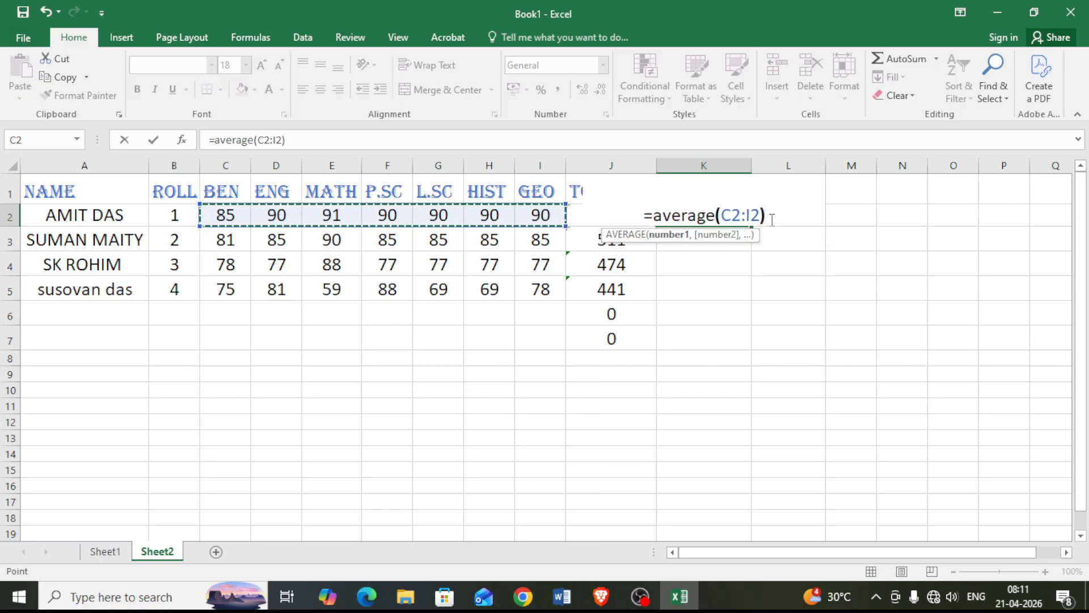
{"action": "key", "text": "Return"}
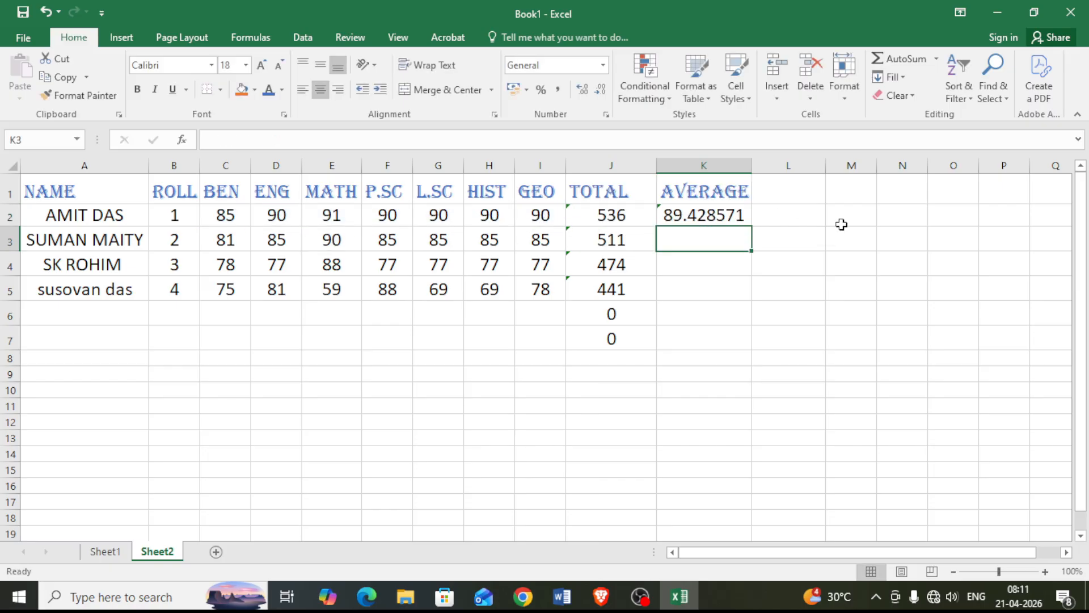
{"action": "left_click", "coordinate": [711, 217]}
{"action": "double_click", "coordinate": [751, 227]}
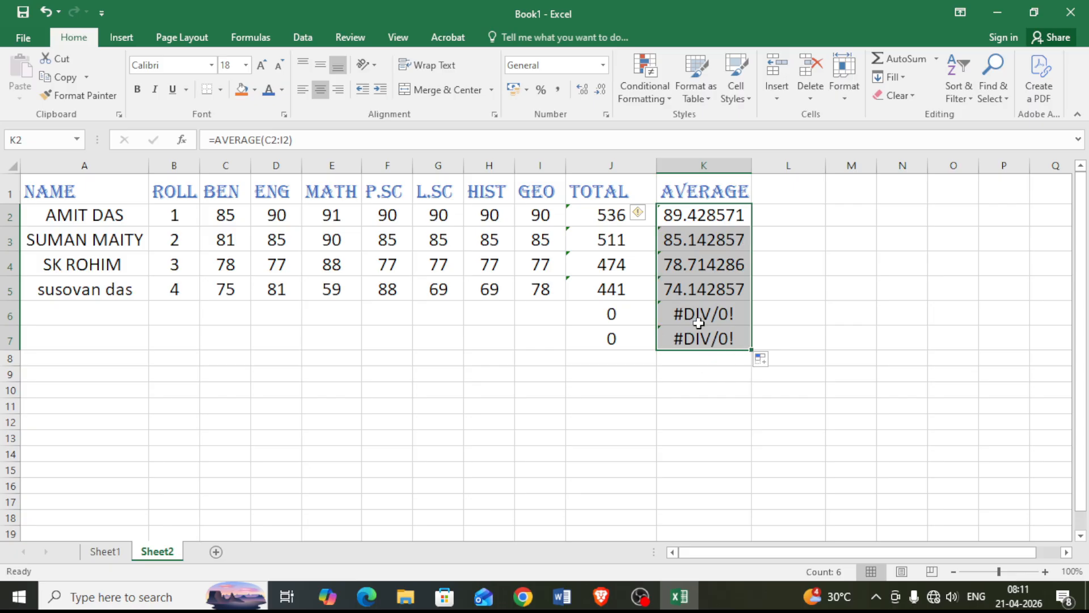
Clear the surplus AVERAGE and TOTAL formulas from K6:K7 and J6:J7 in the rows without students.
{"action": "left_click", "coordinate": [707, 312]}
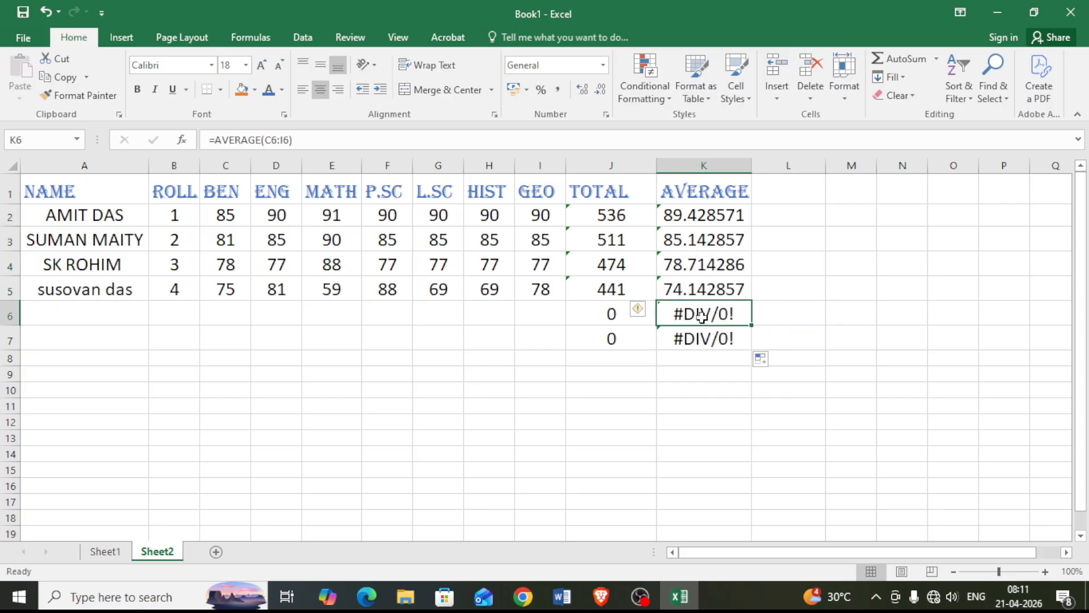
{"action": "key", "text": "Delete"}
{"action": "left_click", "coordinate": [705, 341]}
{"action": "key", "text": "Delete"}
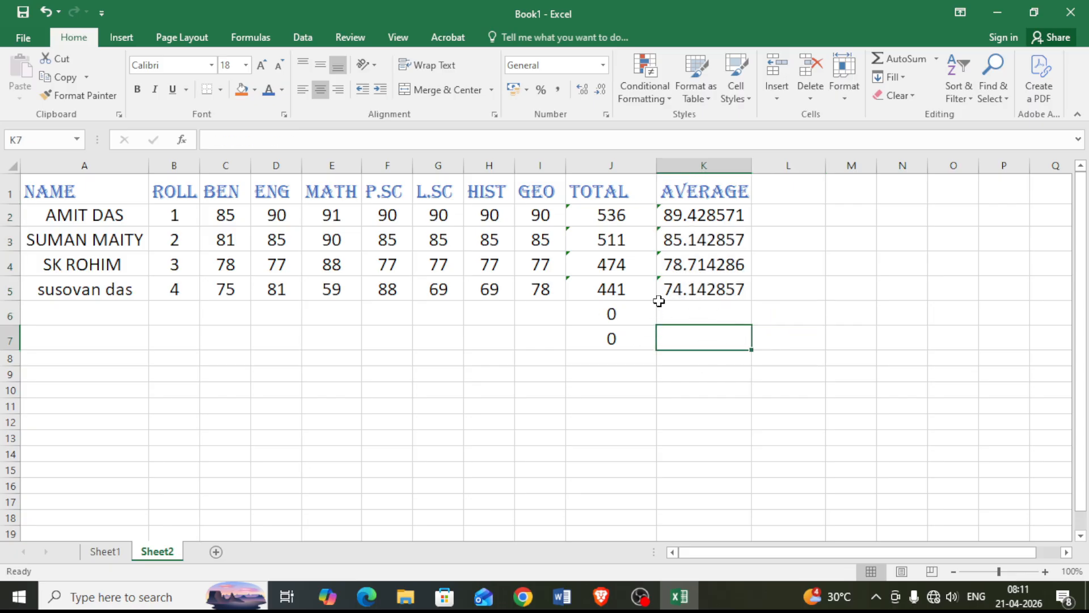
{"action": "left_click_drag", "start_coordinate": [603, 313], "coordinate": [622, 342]}
{"action": "key", "text": "Delete"}
{"action": "left_click", "coordinate": [489, 265]}
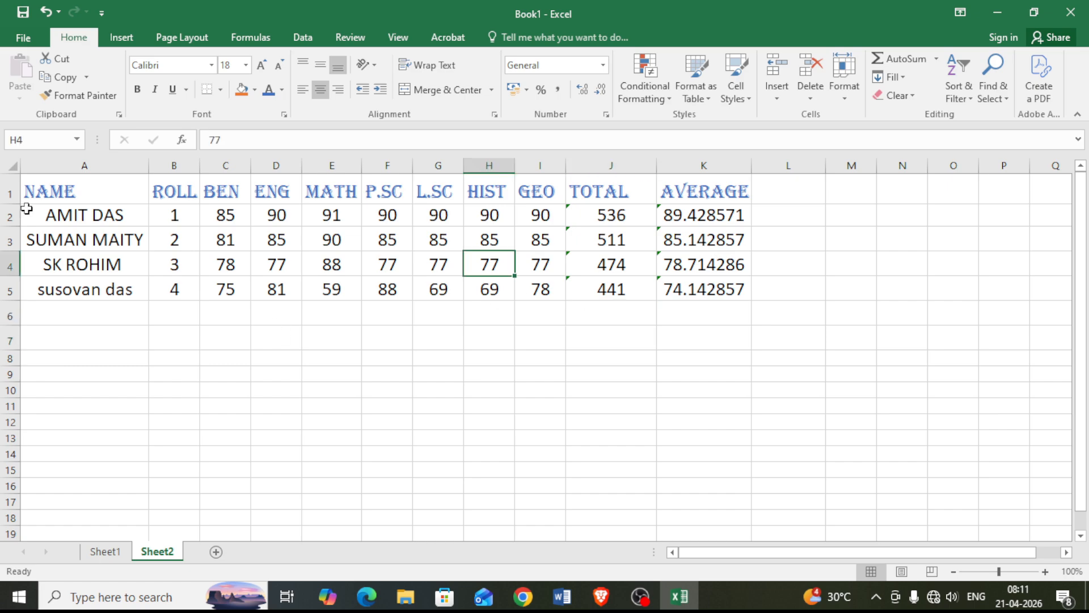
Increase the font size of the marks table A1:K5 to 22 and widen the AVERAGE column to fit its contents.
{"action": "left_click_drag", "start_coordinate": [41, 191], "coordinate": [707, 290]}
{"action": "left_click", "coordinate": [261, 65]}
{"action": "left_click", "coordinate": [261, 65]}
{"action": "left_click_drag", "start_coordinate": [751, 166], "coordinate": [760, 165]}
{"action": "left_click_drag", "start_coordinate": [760, 165], "coordinate": [775, 165]}
{"action": "left_click", "coordinate": [637, 419]}
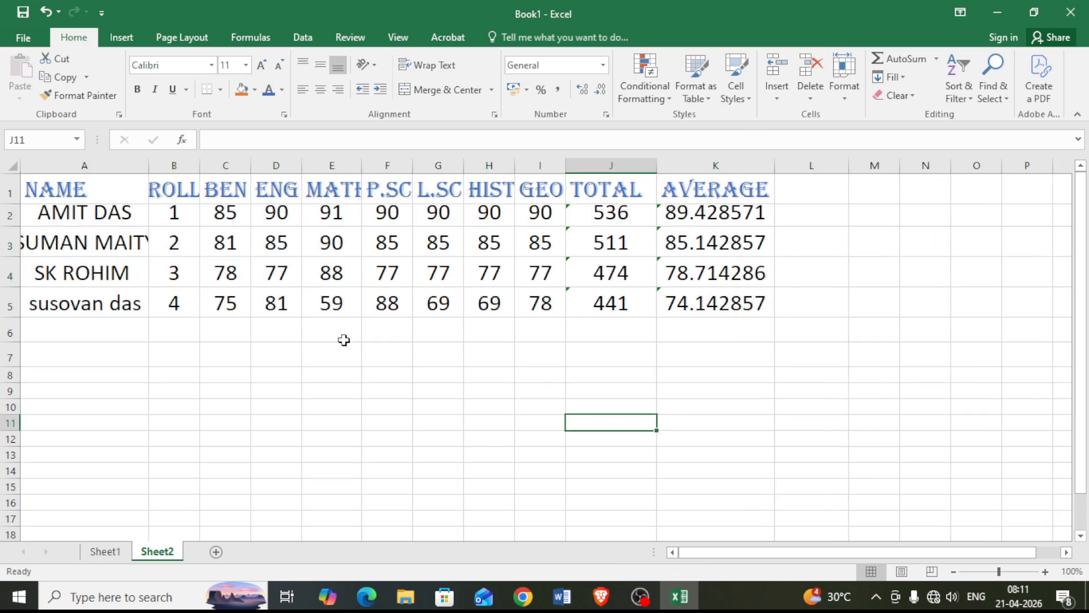
Reduce the font size of the whole NAME column to 18.
{"action": "left_click", "coordinate": [121, 284]}
{"action": "left_click", "coordinate": [85, 166]}
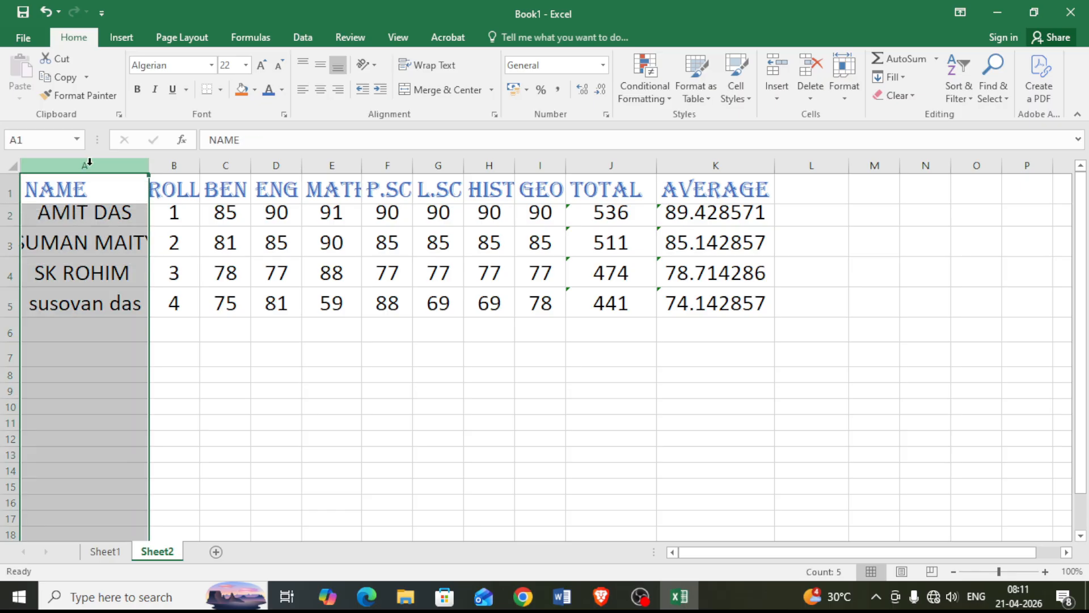
{"action": "left_click", "coordinate": [278, 65]}
{"action": "left_click", "coordinate": [278, 66]}
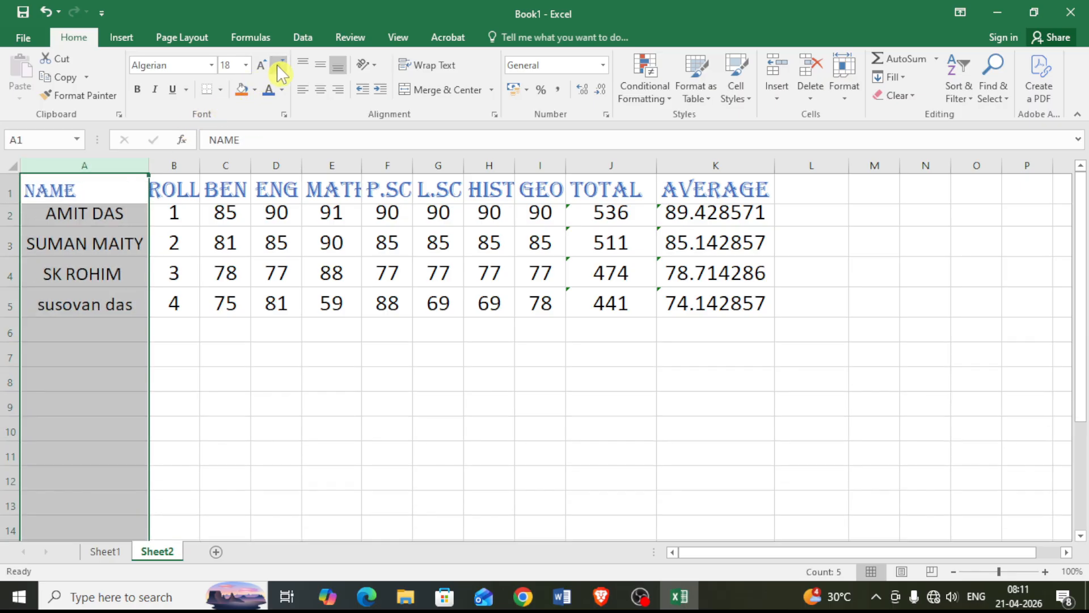
{"action": "left_click", "coordinate": [243, 410]}
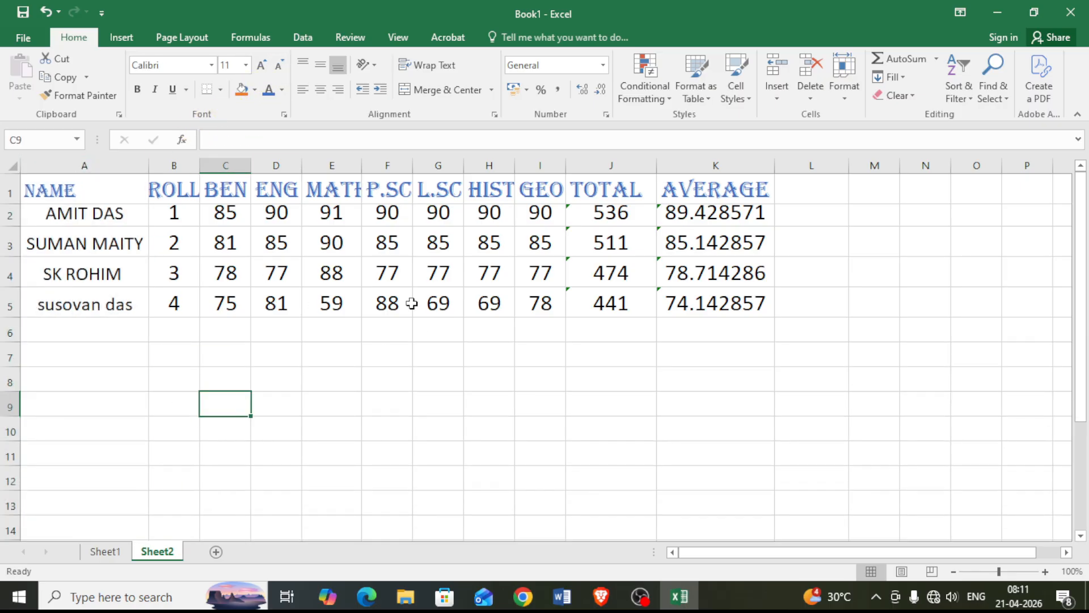
Center-align the empty cells B7:K11 below the marks table.
{"action": "scroll", "coordinate": [653, 351], "scroll_direction": "down", "scroll_amount": 1}
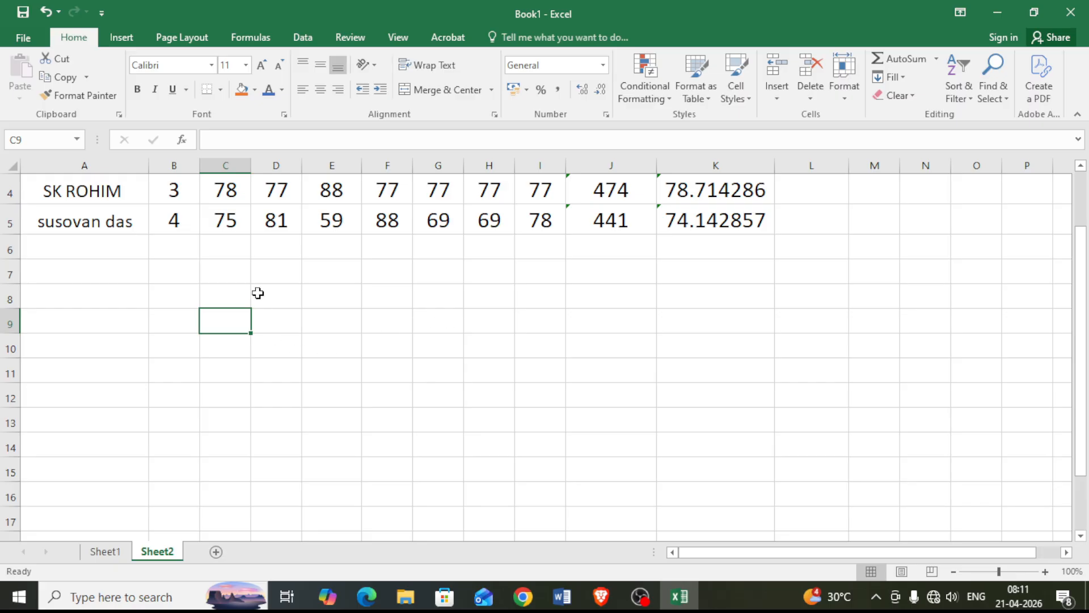
{"action": "left_click", "coordinate": [239, 272]}
{"action": "left_click", "coordinate": [257, 324]}
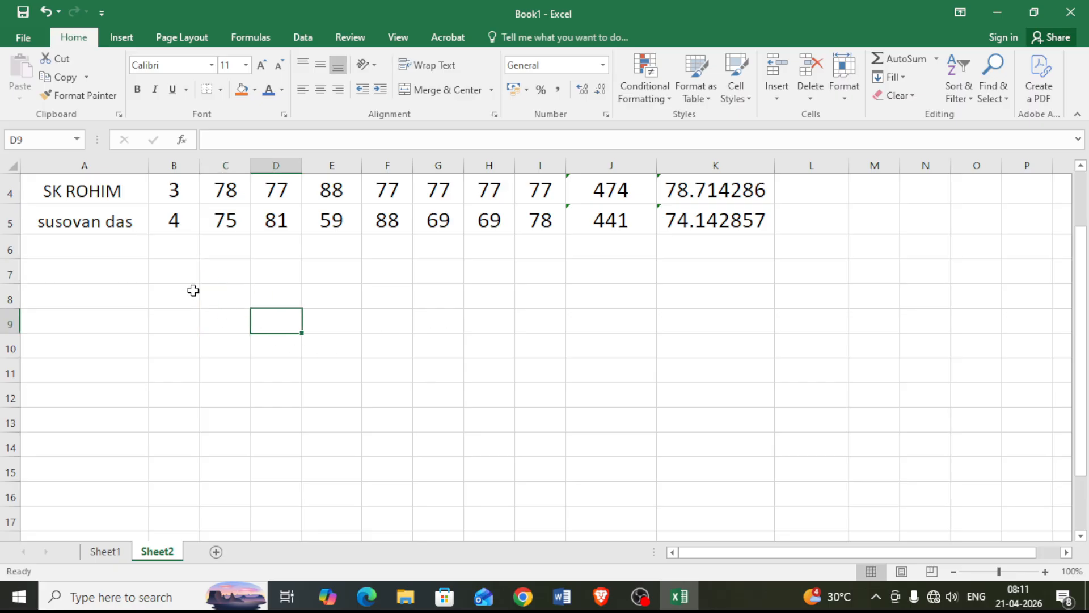
{"action": "left_click_drag", "start_coordinate": [154, 261], "coordinate": [658, 382]}
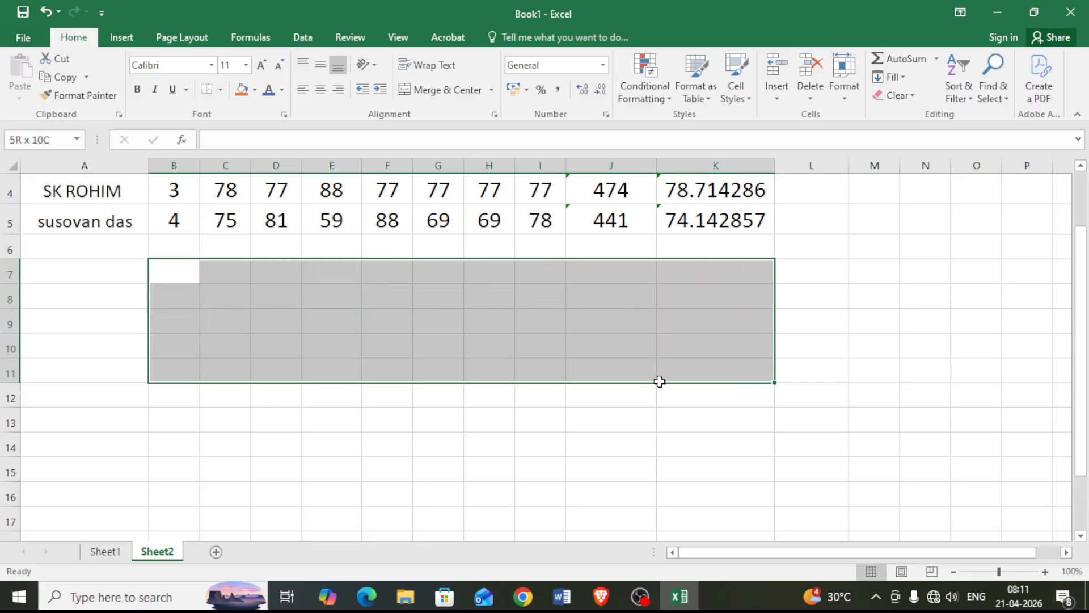
{"action": "left_click", "coordinate": [321, 89]}
{"action": "left_click", "coordinate": [248, 292]}
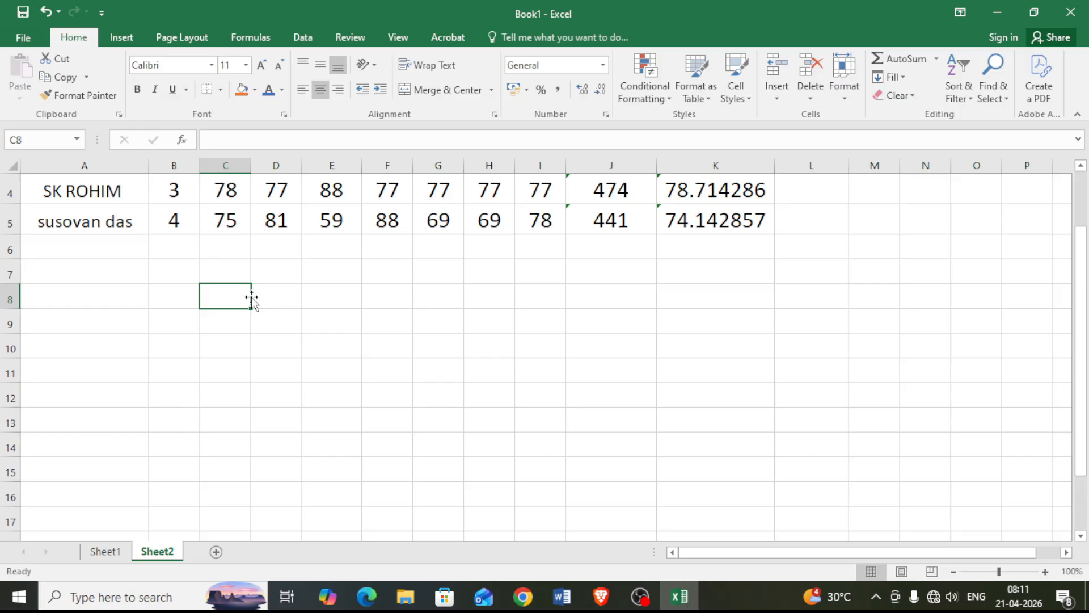
Enter the headings A, B and A+B in cells C7, D7 and E7 below the marks table.
{"action": "left_click", "coordinate": [224, 276]}
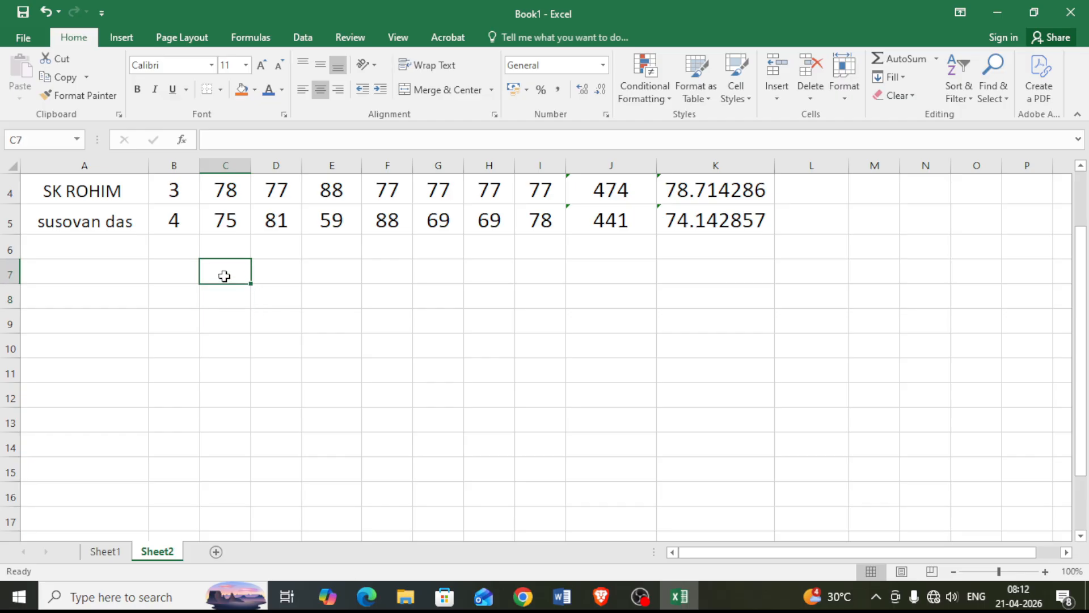
{"action": "type", "text": "A"}
{"action": "left_click", "coordinate": [292, 275]}
{"action": "type", "text": "A"}
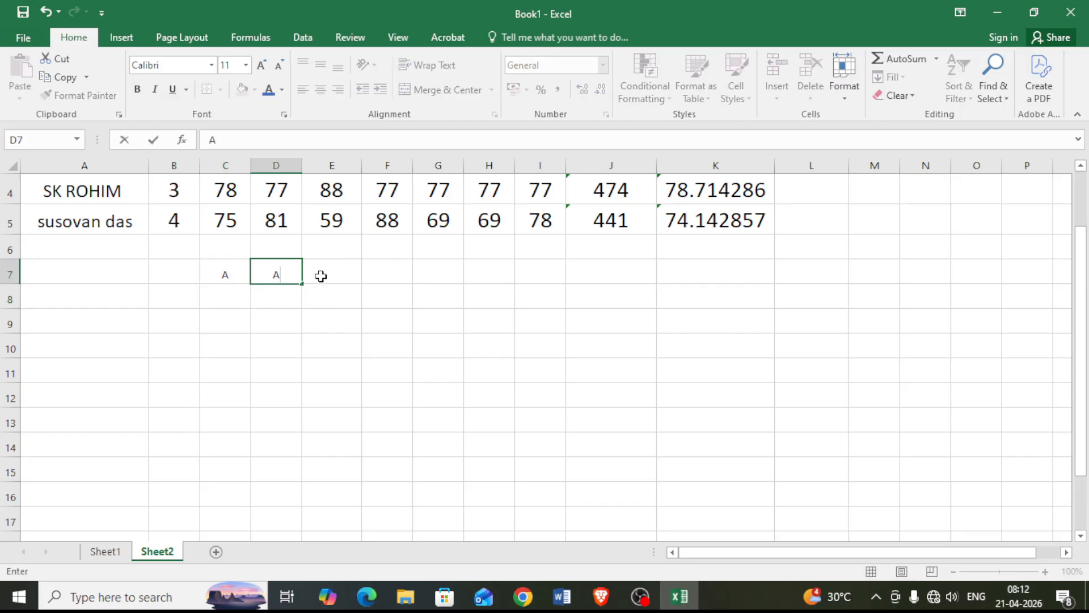
{"action": "left_click", "coordinate": [343, 275]}
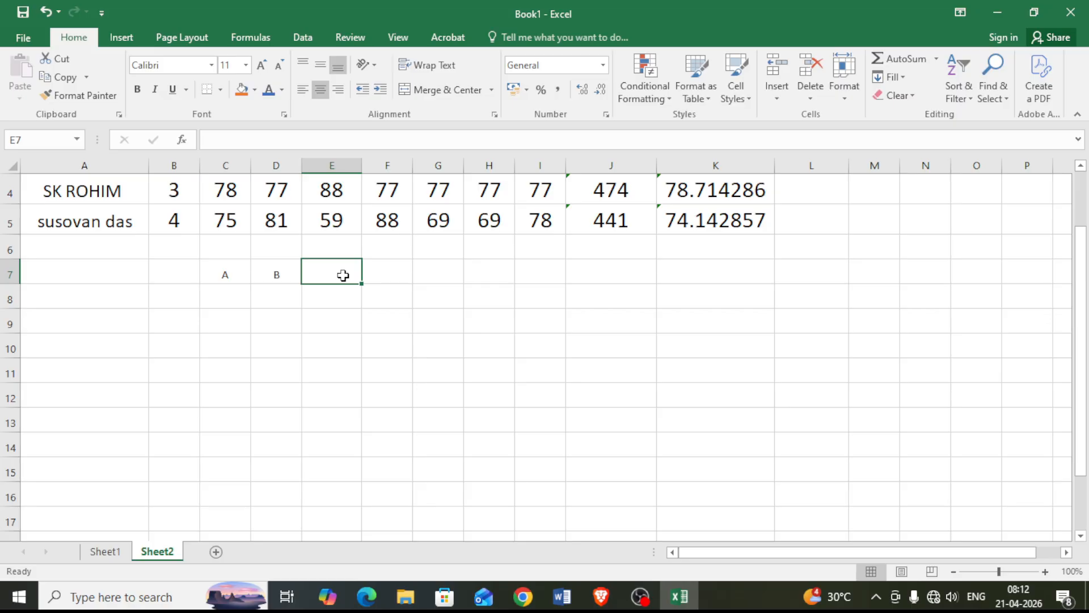
{"action": "type", "text": "A="}
{"action": "type", "text": "+B"}
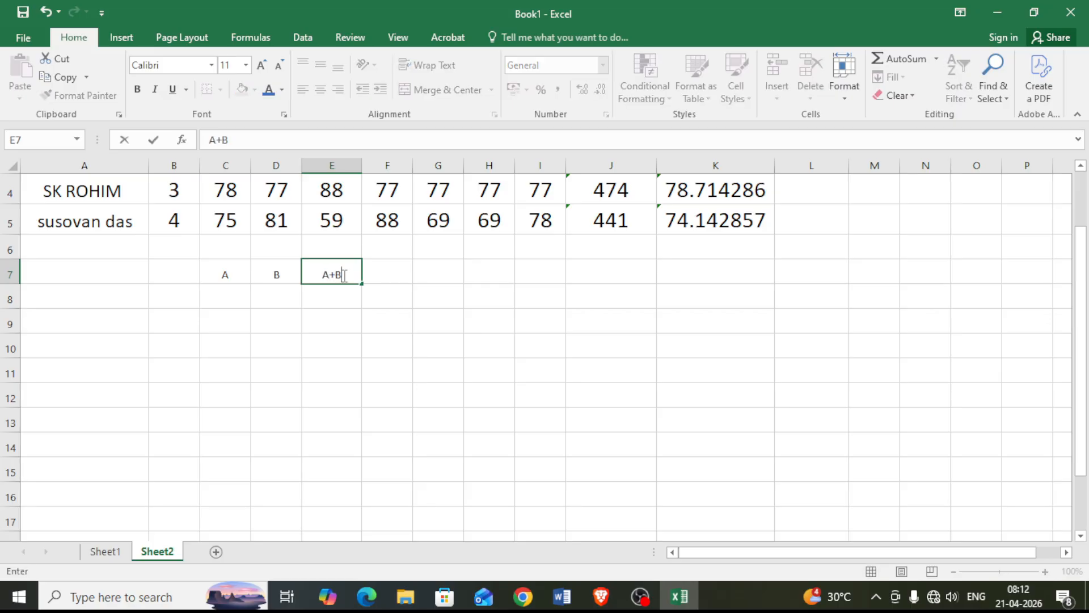
Add the headings A-B, A*B and A/B in cells F7, G7 and H7.
{"action": "left_click", "coordinate": [381, 271]}
{"action": "type", "text": "A-B"}
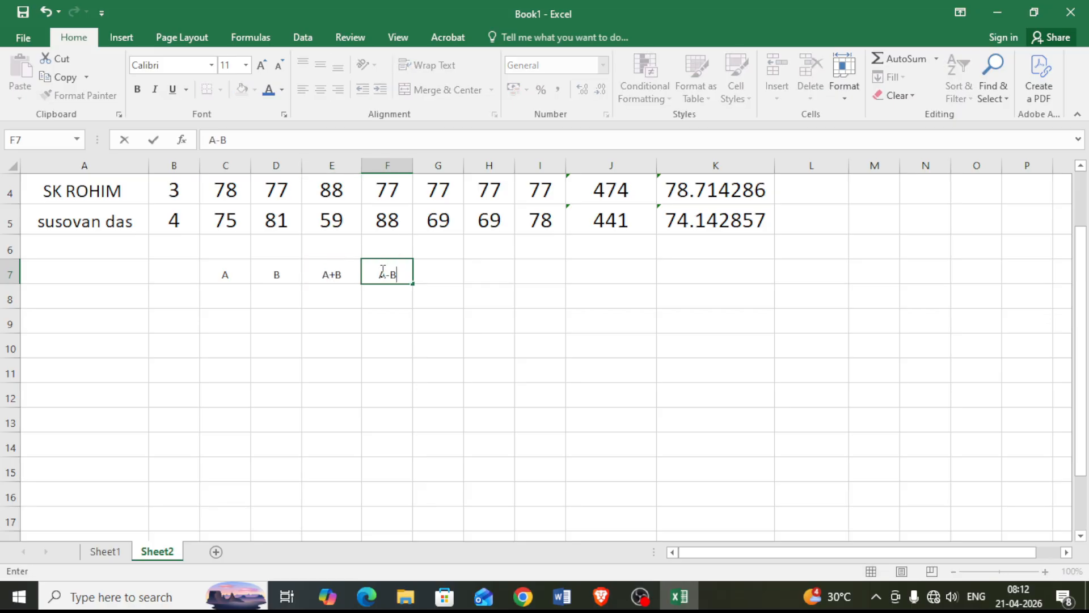
{"action": "left_click", "coordinate": [442, 272]}
{"action": "type", "text": "A"}
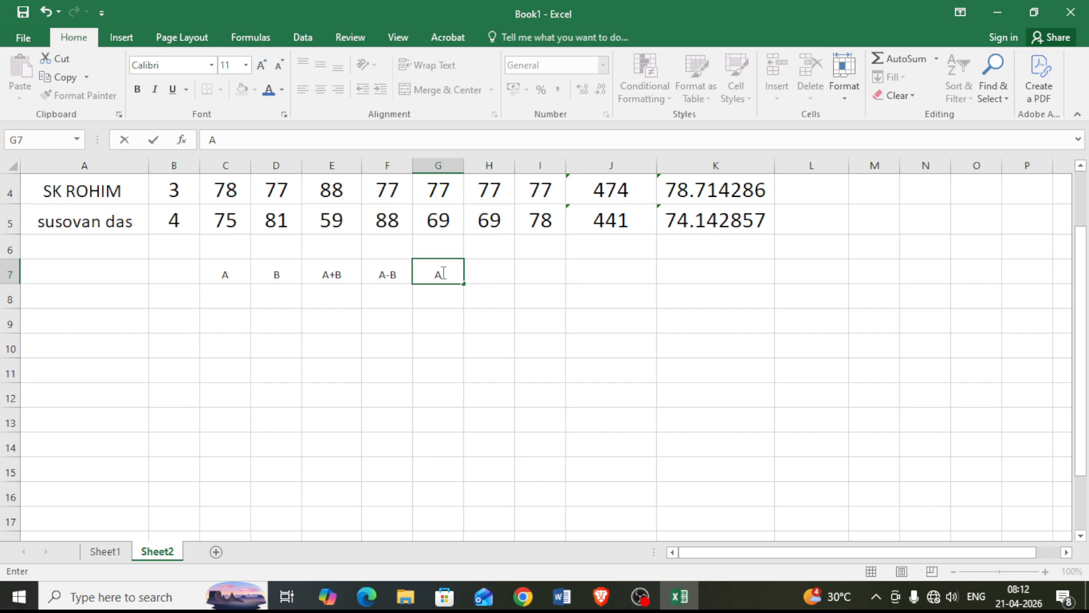
{"action": "type", "text": "*B"}
{"action": "left_click", "coordinate": [487, 275]}
{"action": "type", "text": "A/B"}
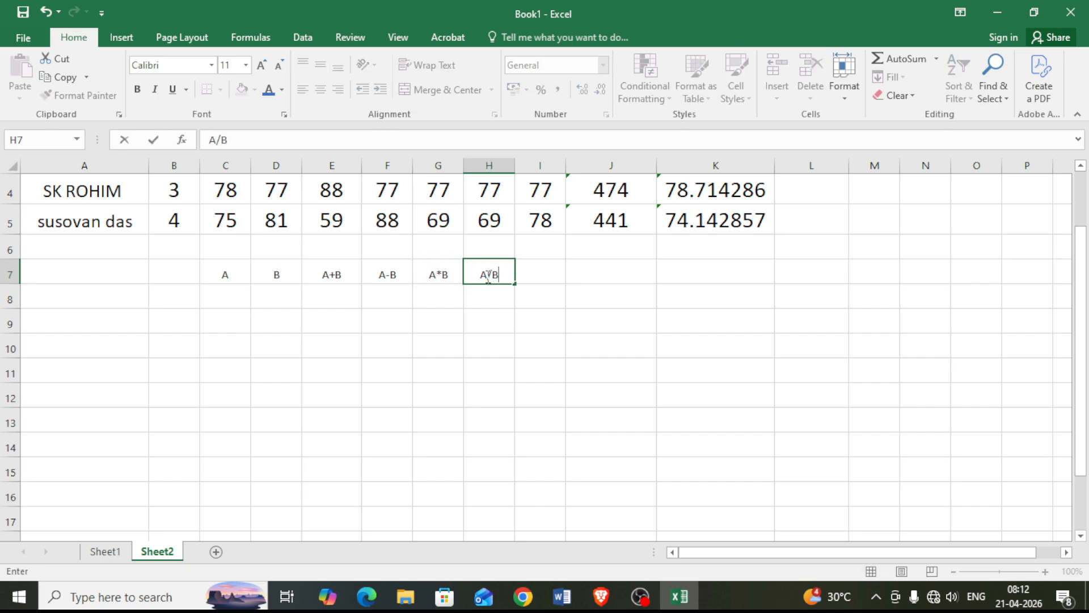
Enter the sample numbers 21 in C8 under A and 18 in D8 under B.
{"action": "left_click", "coordinate": [236, 297]}
{"action": "type", "text": "1"}
{"action": "left_click", "coordinate": [289, 297]}
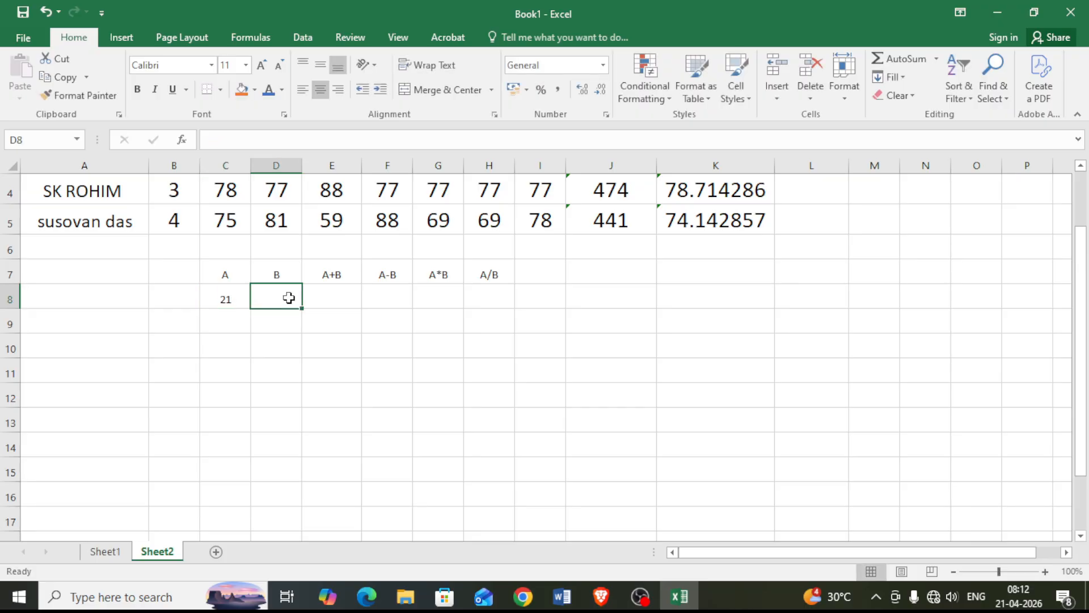
{"action": "type", "text": "18"}
Add the two numbers in E8 under A+B with the formula =C8+D8.
{"action": "left_click", "coordinate": [335, 299]}
{"action": "type", "text": "="}
{"action": "left_click", "coordinate": [227, 297]}
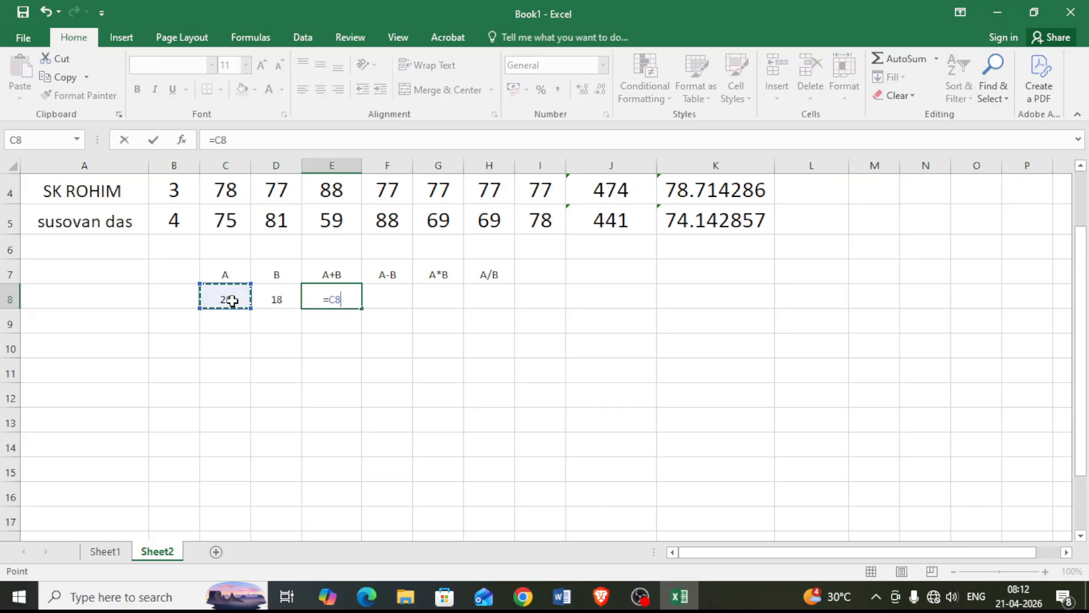
{"action": "type", "text": "+"}
{"action": "left_click", "coordinate": [273, 299]}
{"action": "key", "text": "Return"}
Subtract B from A in F8 under A-B with the formula =C8-D8.
{"action": "left_click", "coordinate": [397, 298]}
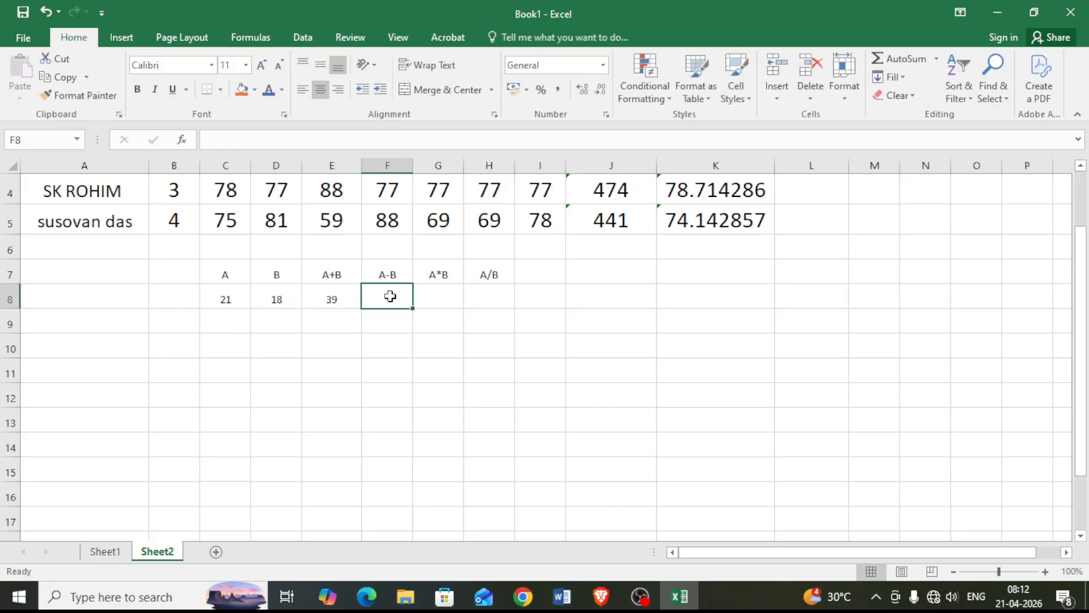
{"action": "type", "text": "="}
{"action": "left_click", "coordinate": [227, 299]}
{"action": "type", "text": "-"}
{"action": "left_click", "coordinate": [278, 297]}
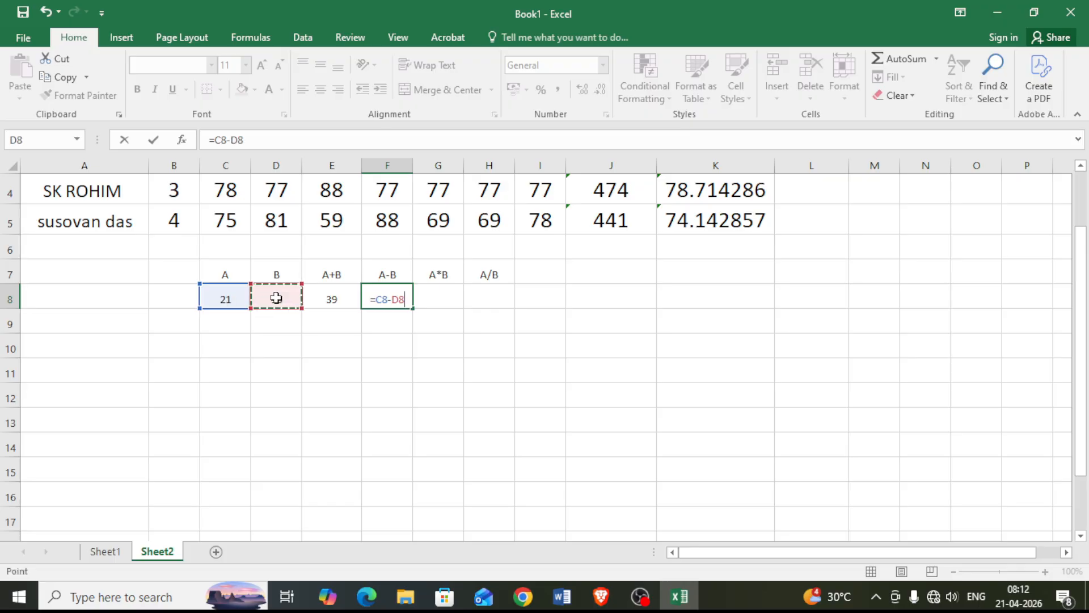
{"action": "key", "text": "Return"}
Multiply the two numbers in G8 under A*B with the formula =C8*D8.
{"action": "left_click", "coordinate": [439, 297]}
{"action": "type", "text": "="}
{"action": "left_click", "coordinate": [225, 299]}
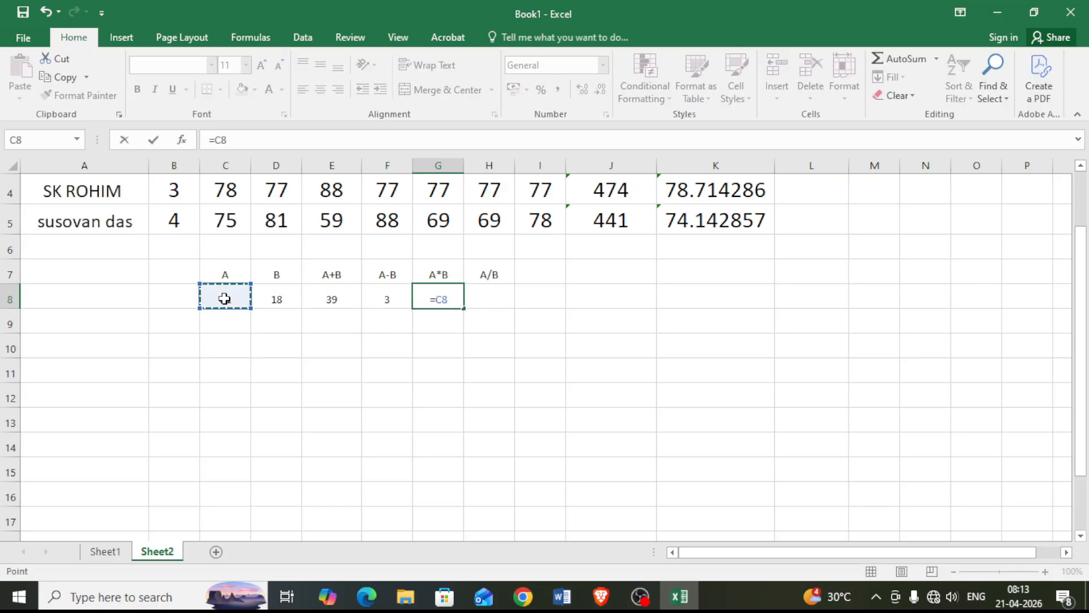
{"action": "type", "text": "*"}
{"action": "left_click", "coordinate": [274, 301]}
{"action": "key", "text": "Return"}
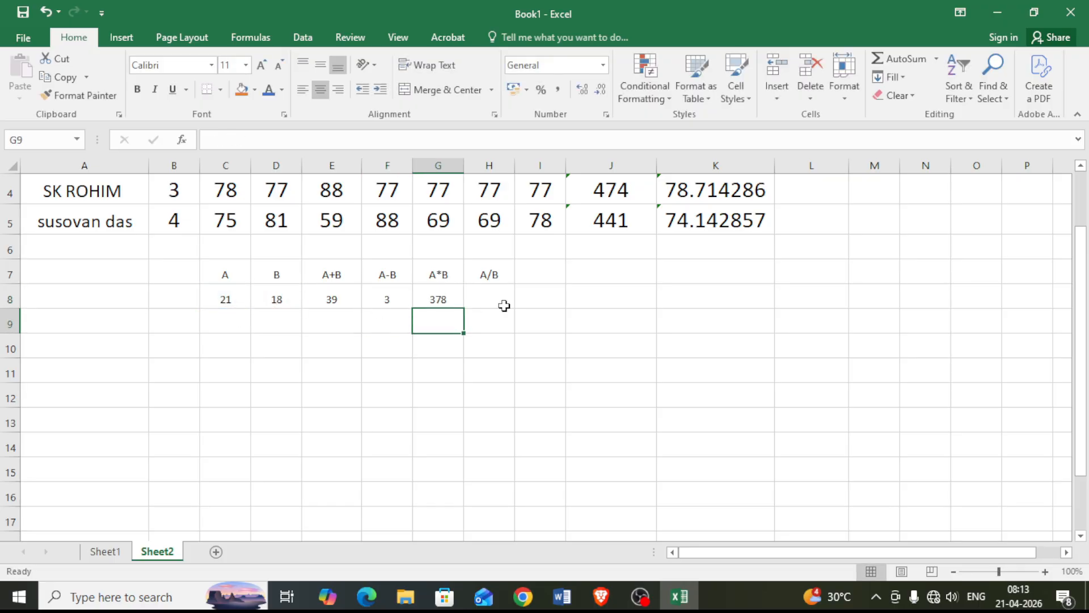
Divide A by B in H8 under A/B with the formula =C8/D8.
{"action": "left_click", "coordinate": [491, 296]}
{"action": "type", "text": "="}
{"action": "left_click", "coordinate": [229, 296]}
{"action": "type", "text": "/"}
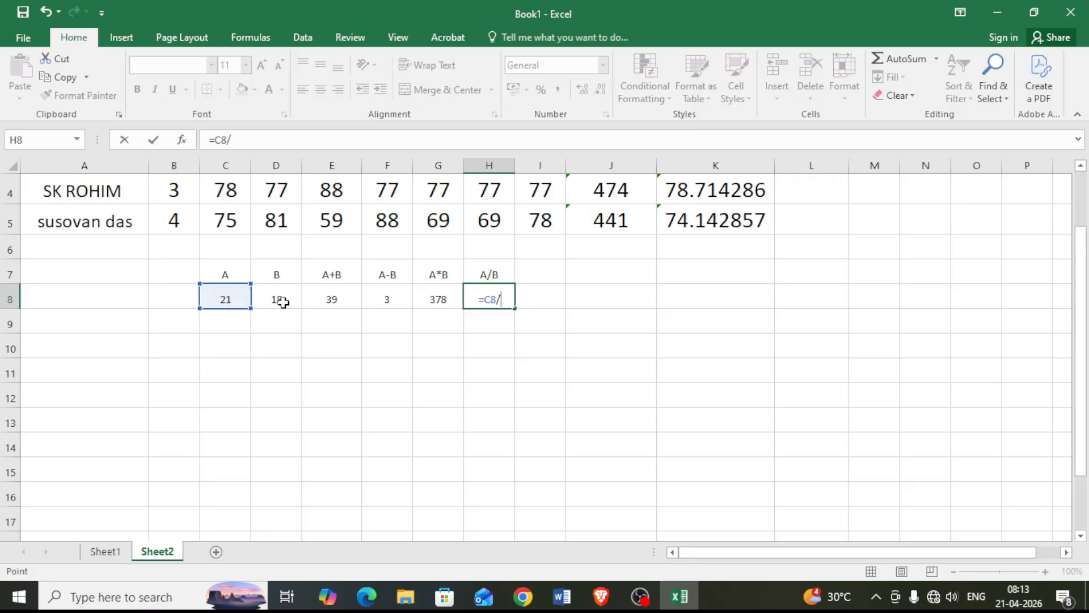
{"action": "left_click", "coordinate": [278, 299]}
{"action": "key", "text": "Return"}
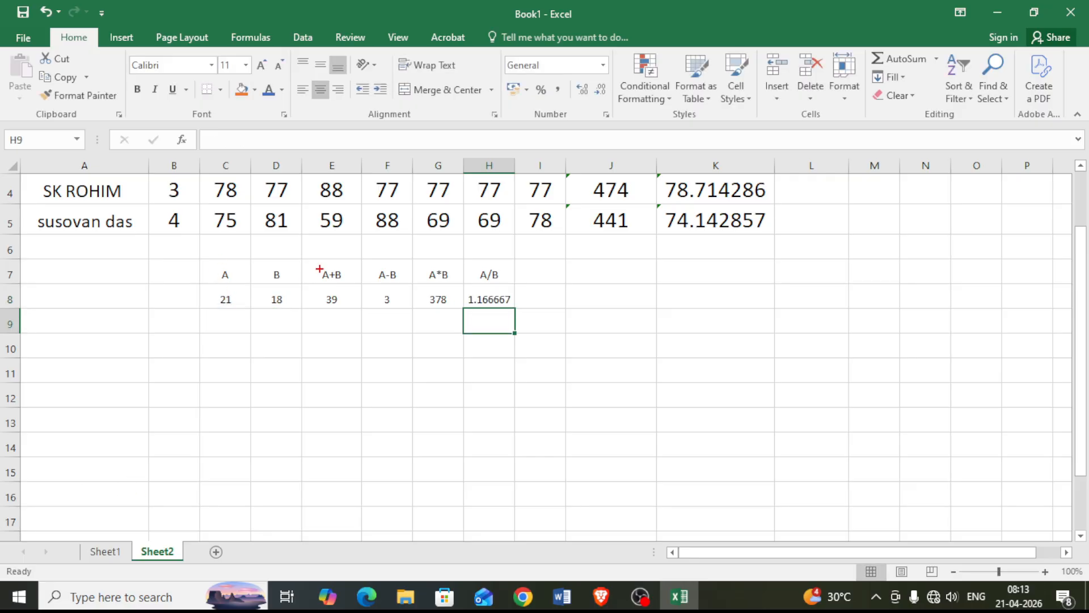
Point out the A+B, A-B, A*B and A/B headings in E7:H7 with temporary on-screen pen marks.
{"action": "left_click_drag", "start_coordinate": [317, 260], "coordinate": [350, 284]}
{"action": "left_click_drag", "start_coordinate": [370, 264], "coordinate": [407, 286]}
{"action": "left_click_drag", "start_coordinate": [424, 264], "coordinate": [455, 285]}
{"action": "left_click_drag", "start_coordinate": [471, 264], "coordinate": [509, 286]}
{"action": "scroll", "coordinate": [135, 474], "scroll_direction": "up", "scroll_amount": 1}
{"action": "key", "text": "Escape"}
Inspect the formula behind the first student's TOTAL in J2 and circle it with the on-screen pen.
{"action": "scroll", "coordinate": [624, 284], "scroll_direction": "up", "scroll_amount": 1}
{"action": "left_click", "coordinate": [628, 219]}
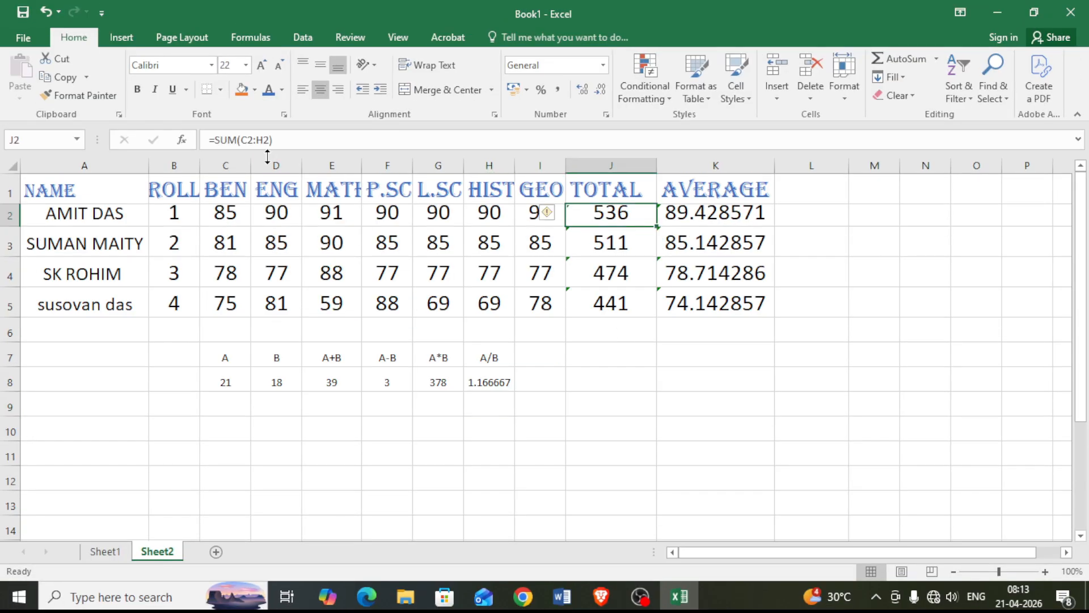
{"action": "left_click_drag", "start_coordinate": [281, 118], "coordinate": [284, 116]}
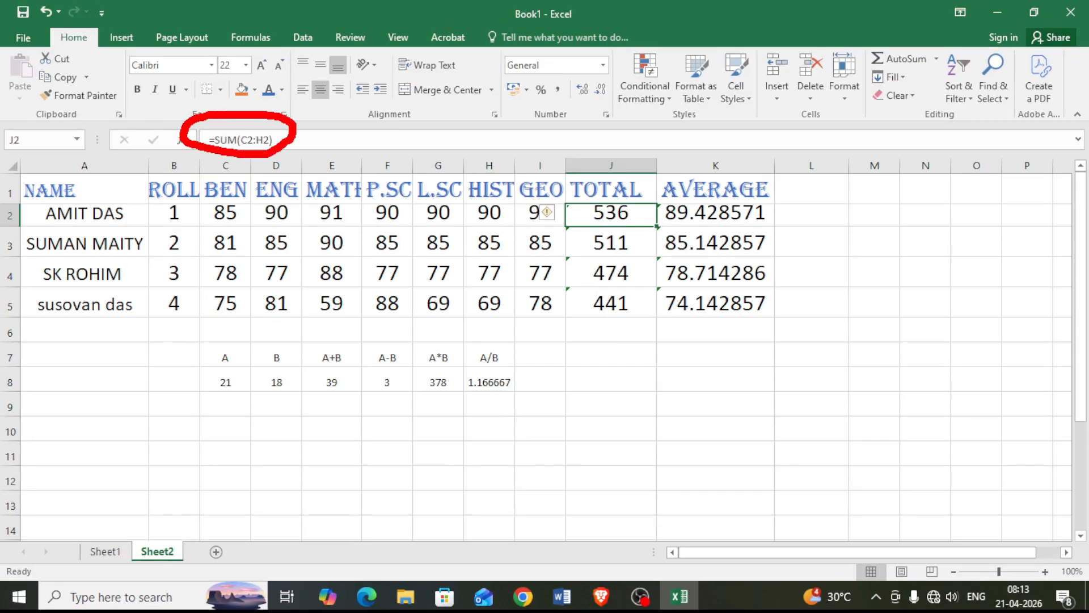